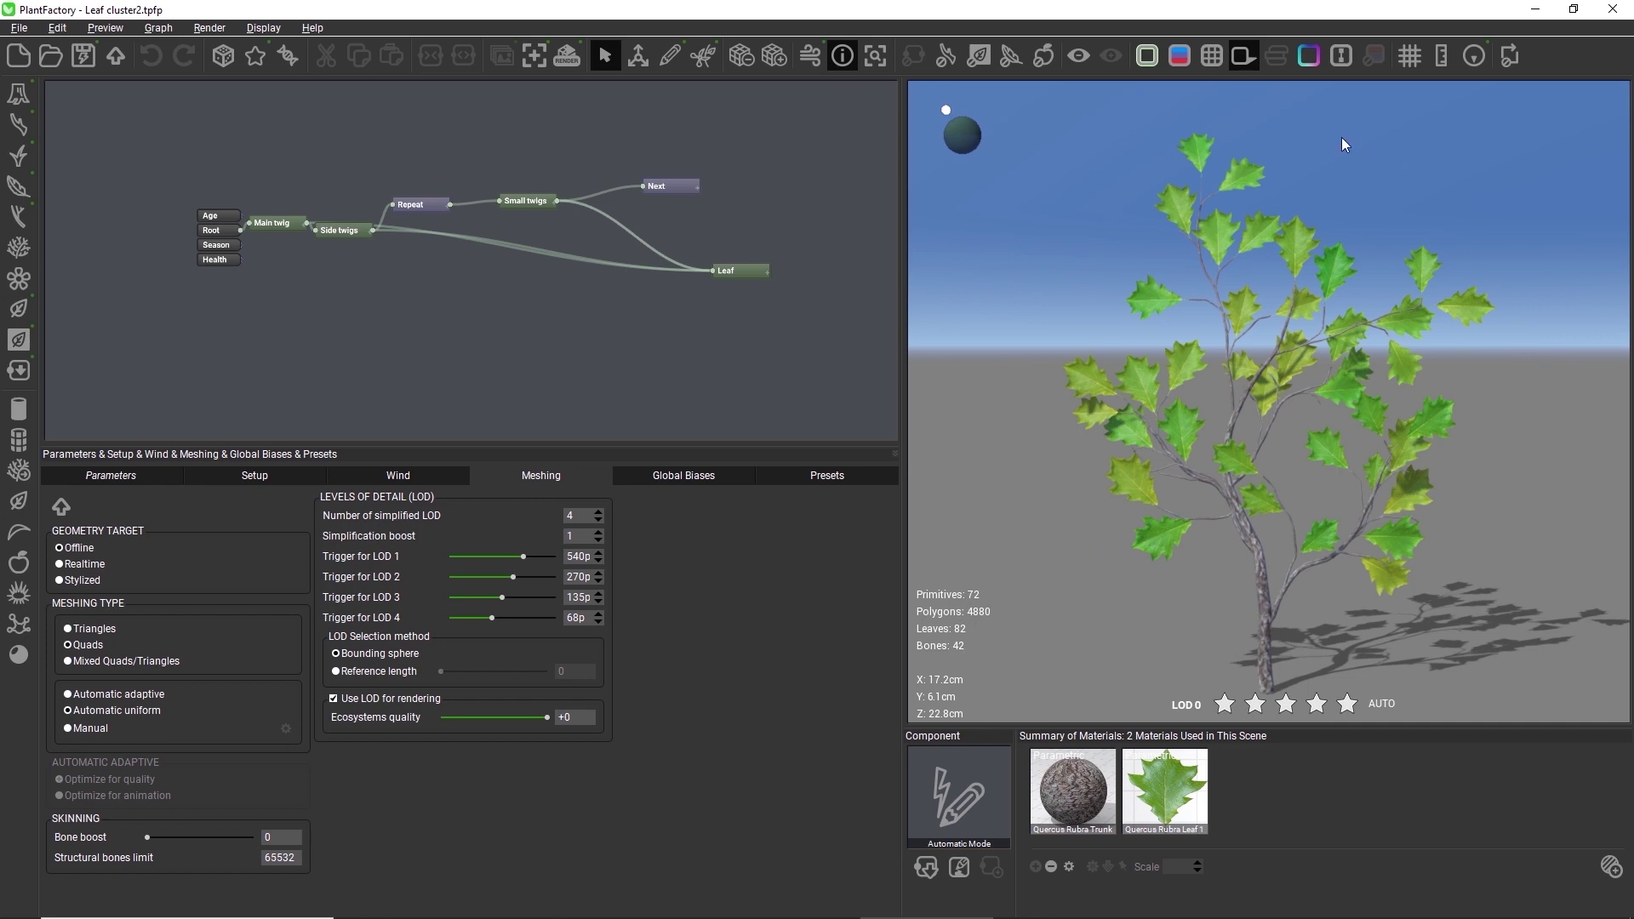
- Orbit and zoom around the oak twig's leaves, frame the whole plant, and angle it against the sky
left_click_drag(1188, 601, 1257, 462)
right_click_drag(1295, 429, 1277, 306)
left_click_drag(1333, 471, 1268, 497)
scroll(1268, 497, "down", 6)
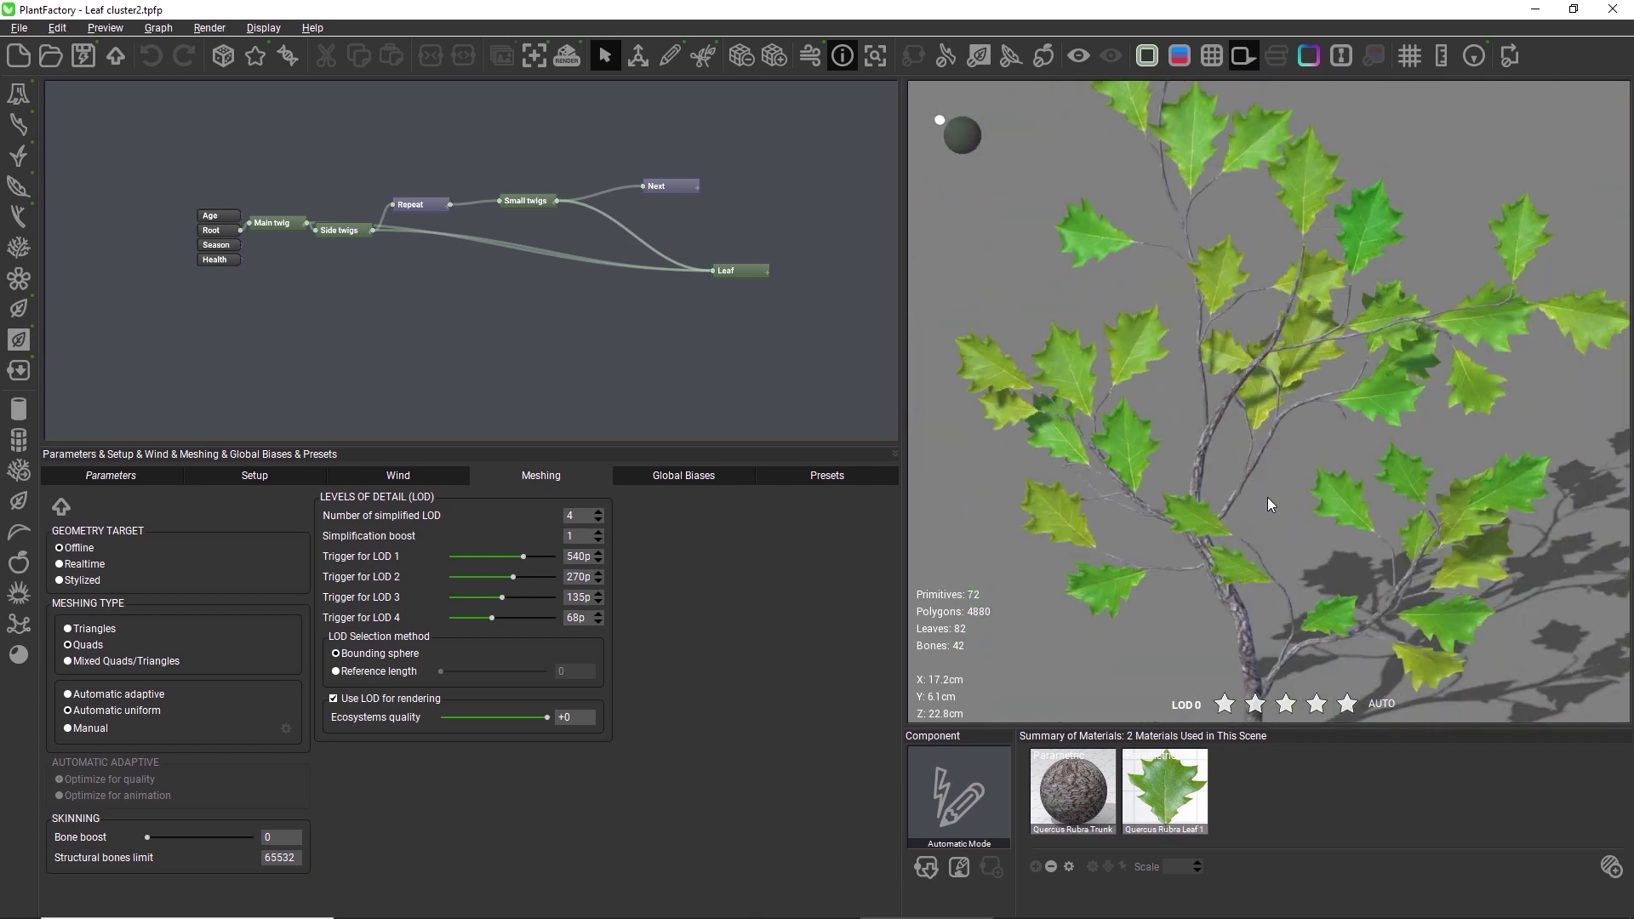
left_click(868, 57)
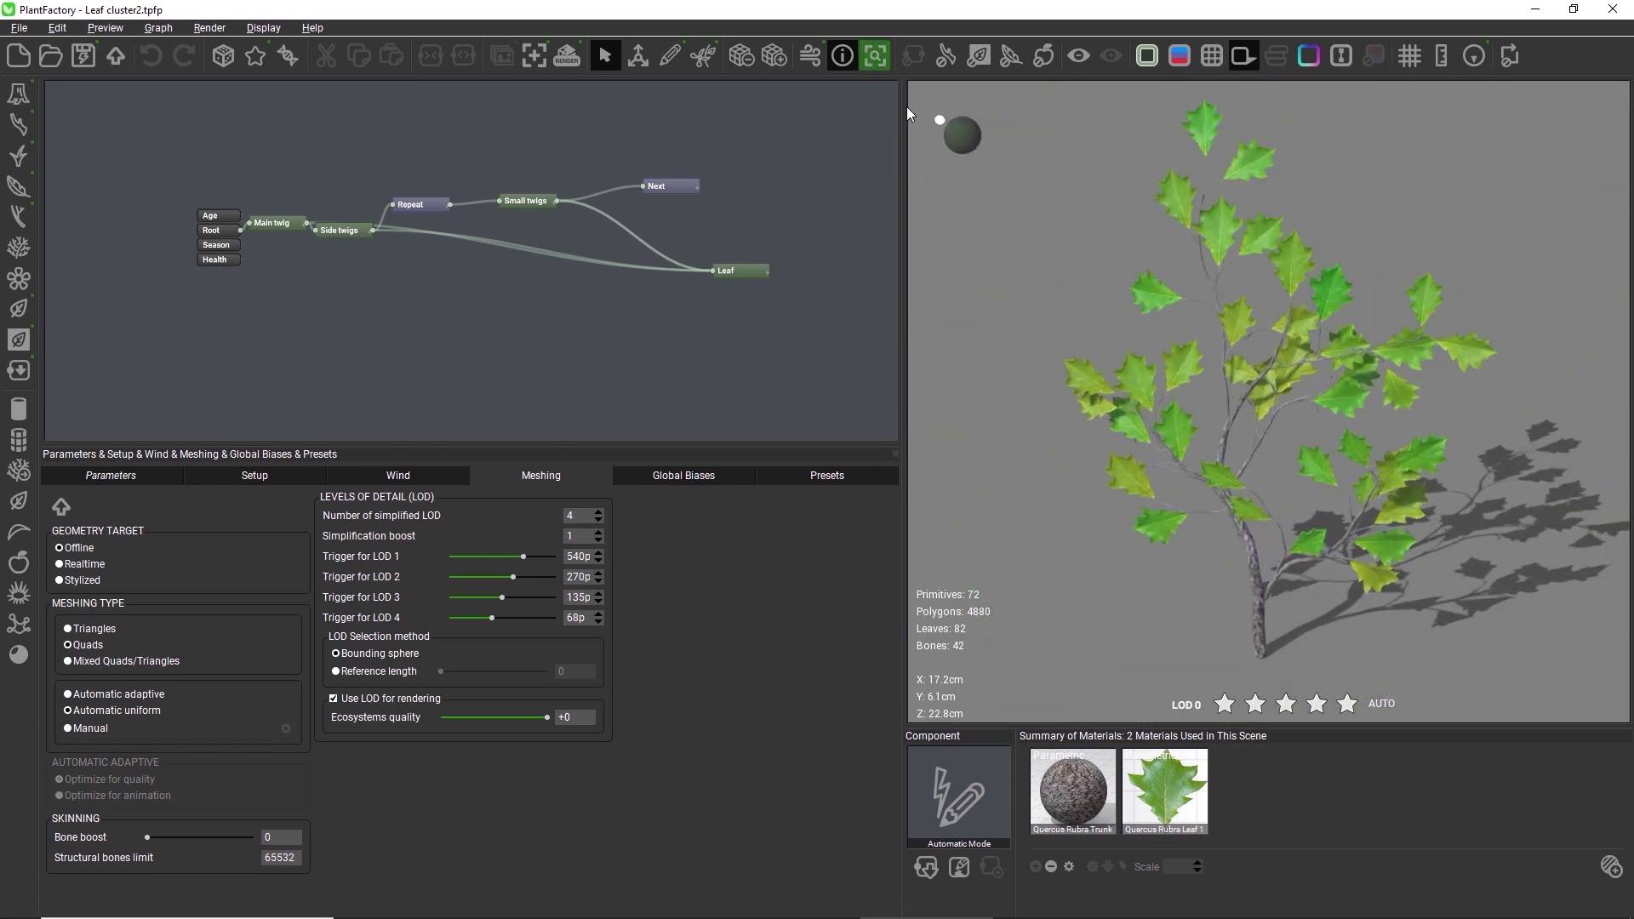
left_click_drag(1151, 599, 1172, 554)
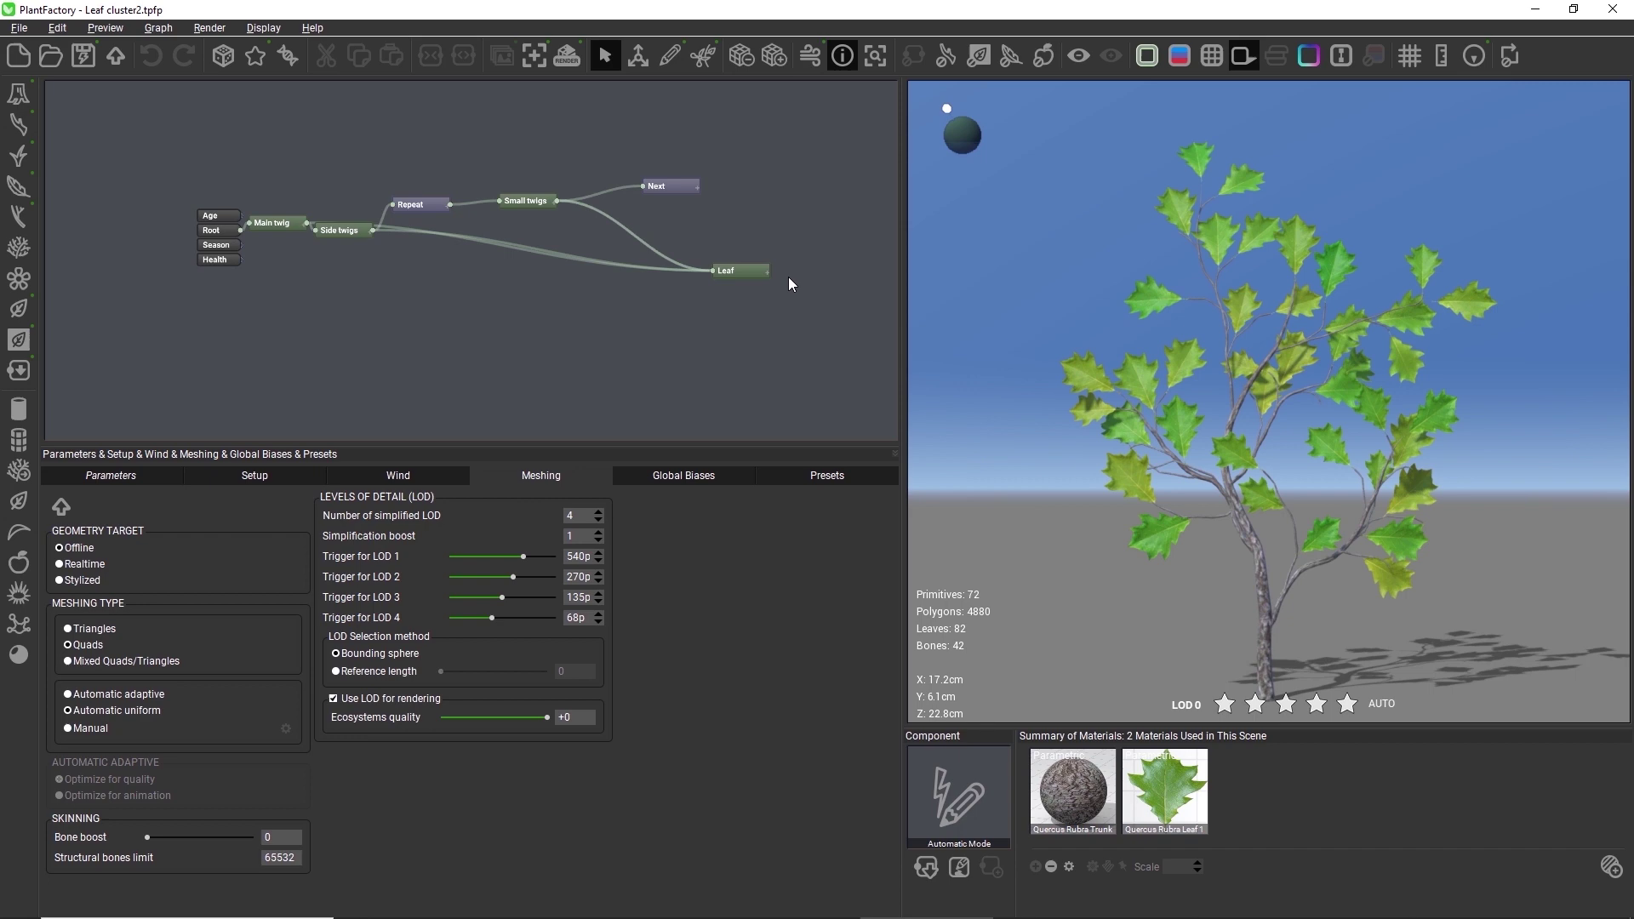
- Select the Leaf node and bring up its leaf geometry and material settings
left_click(752, 273)
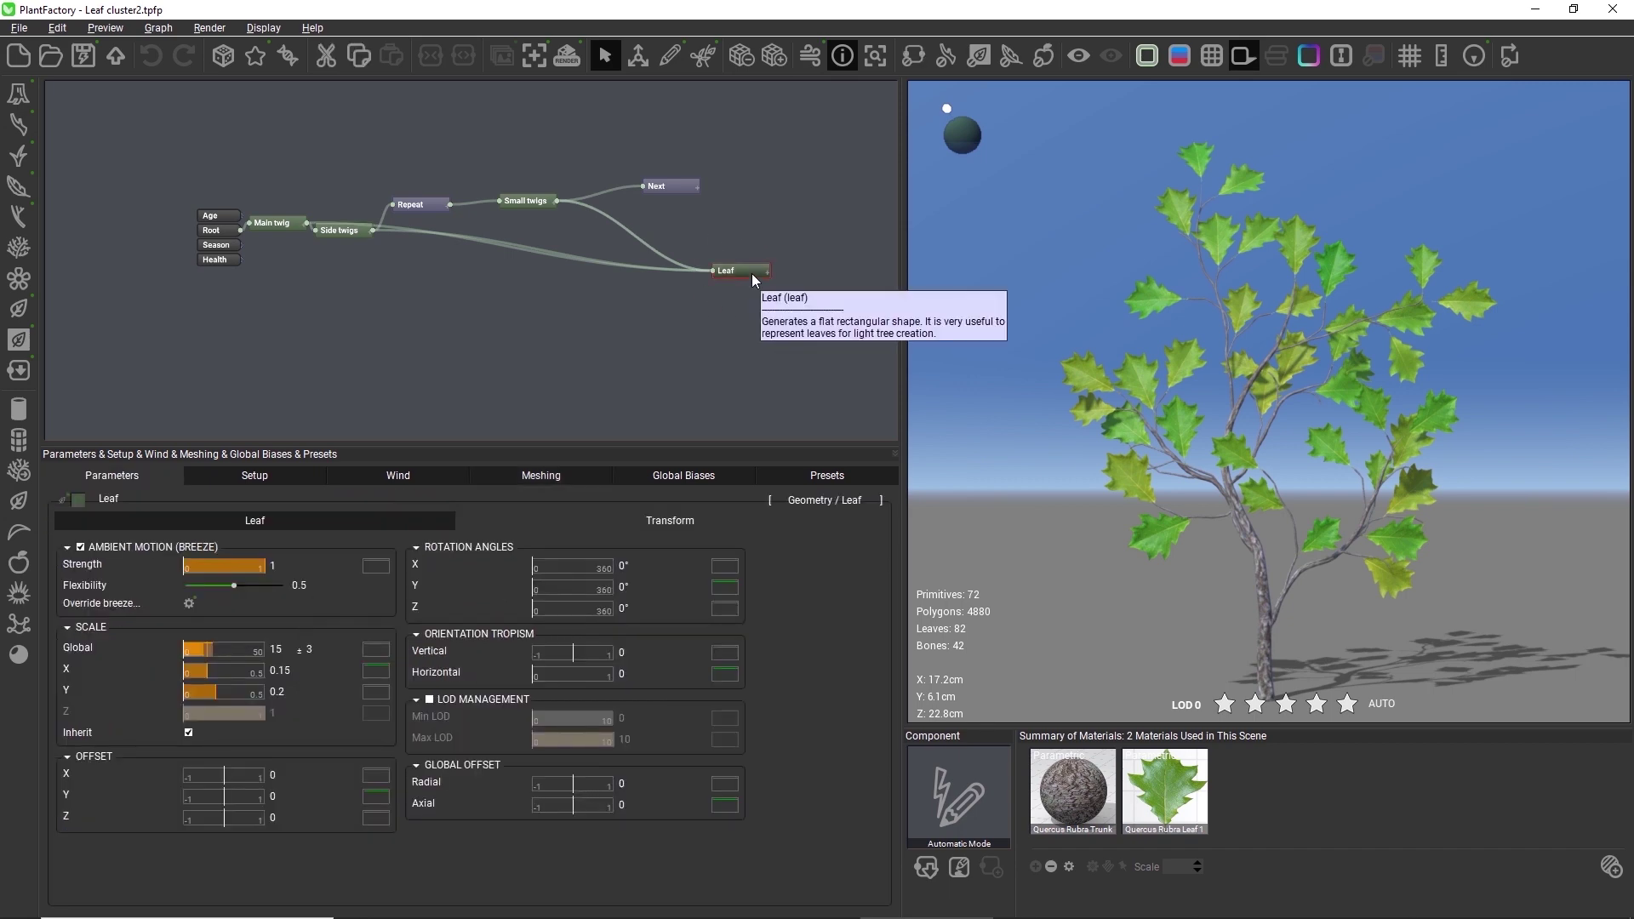
left_click(332, 524)
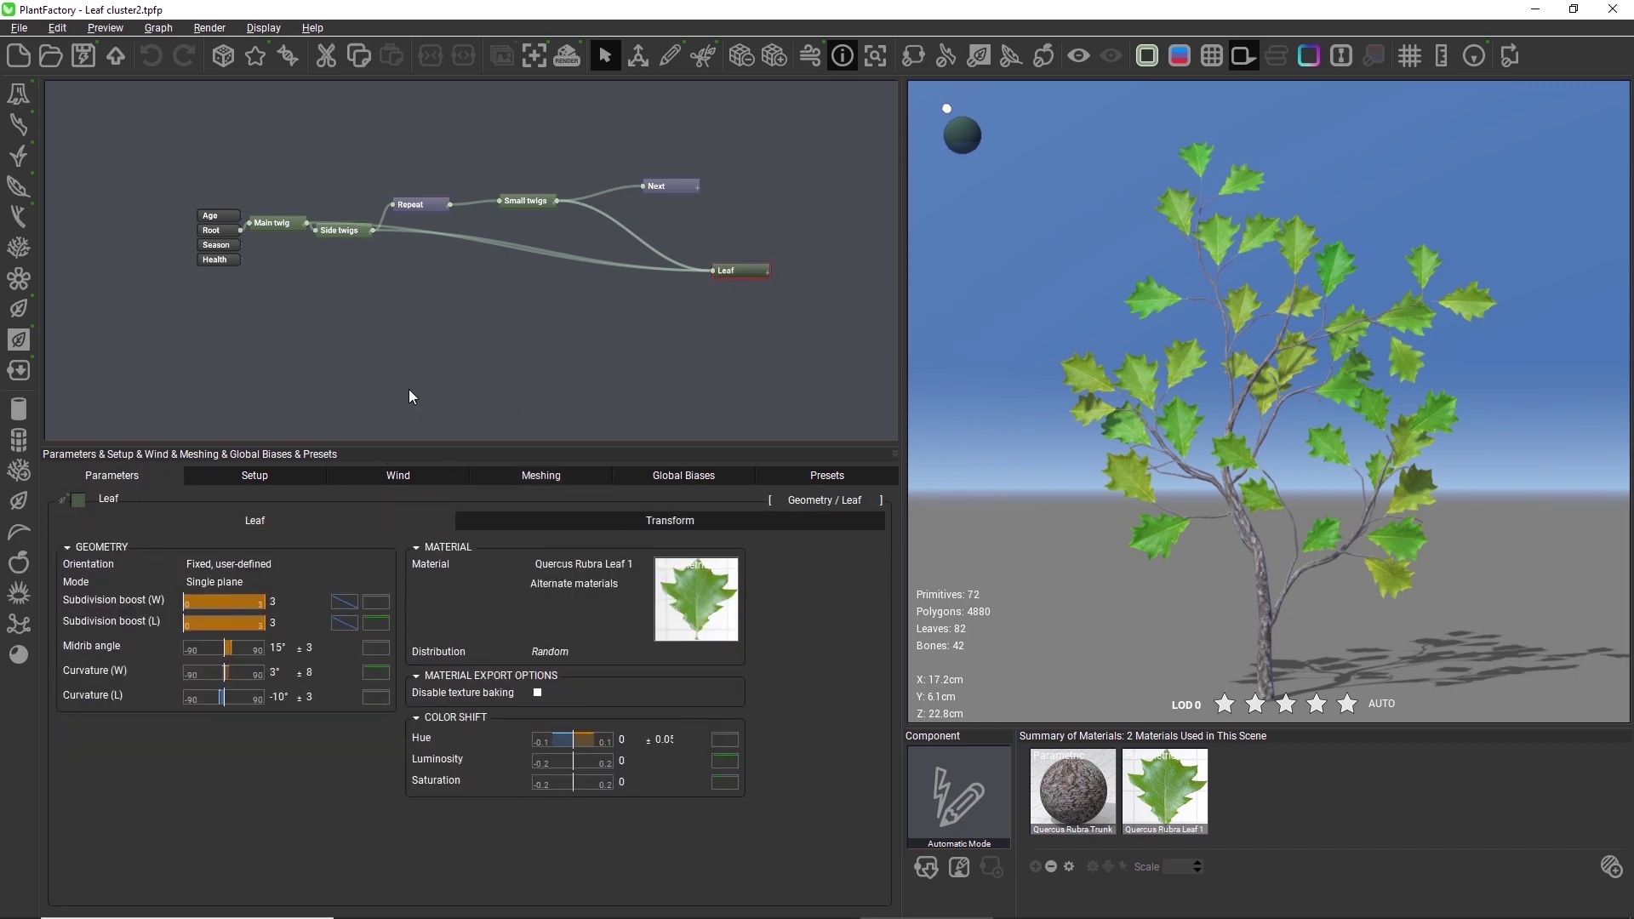
right_click(460, 274)
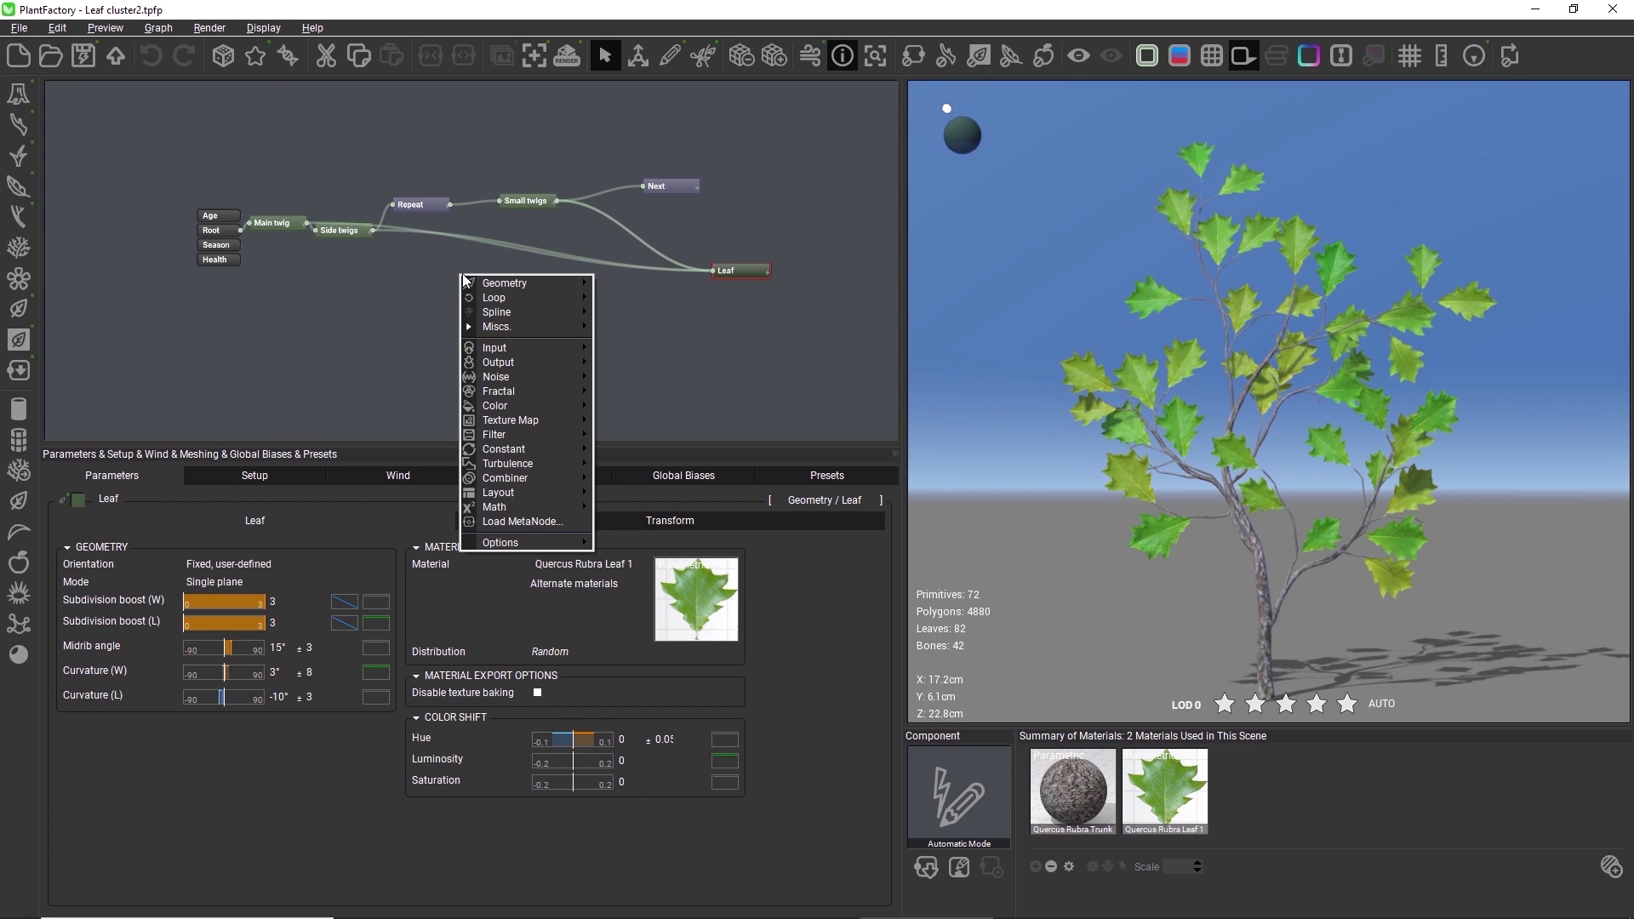
mouse_move(513, 286)
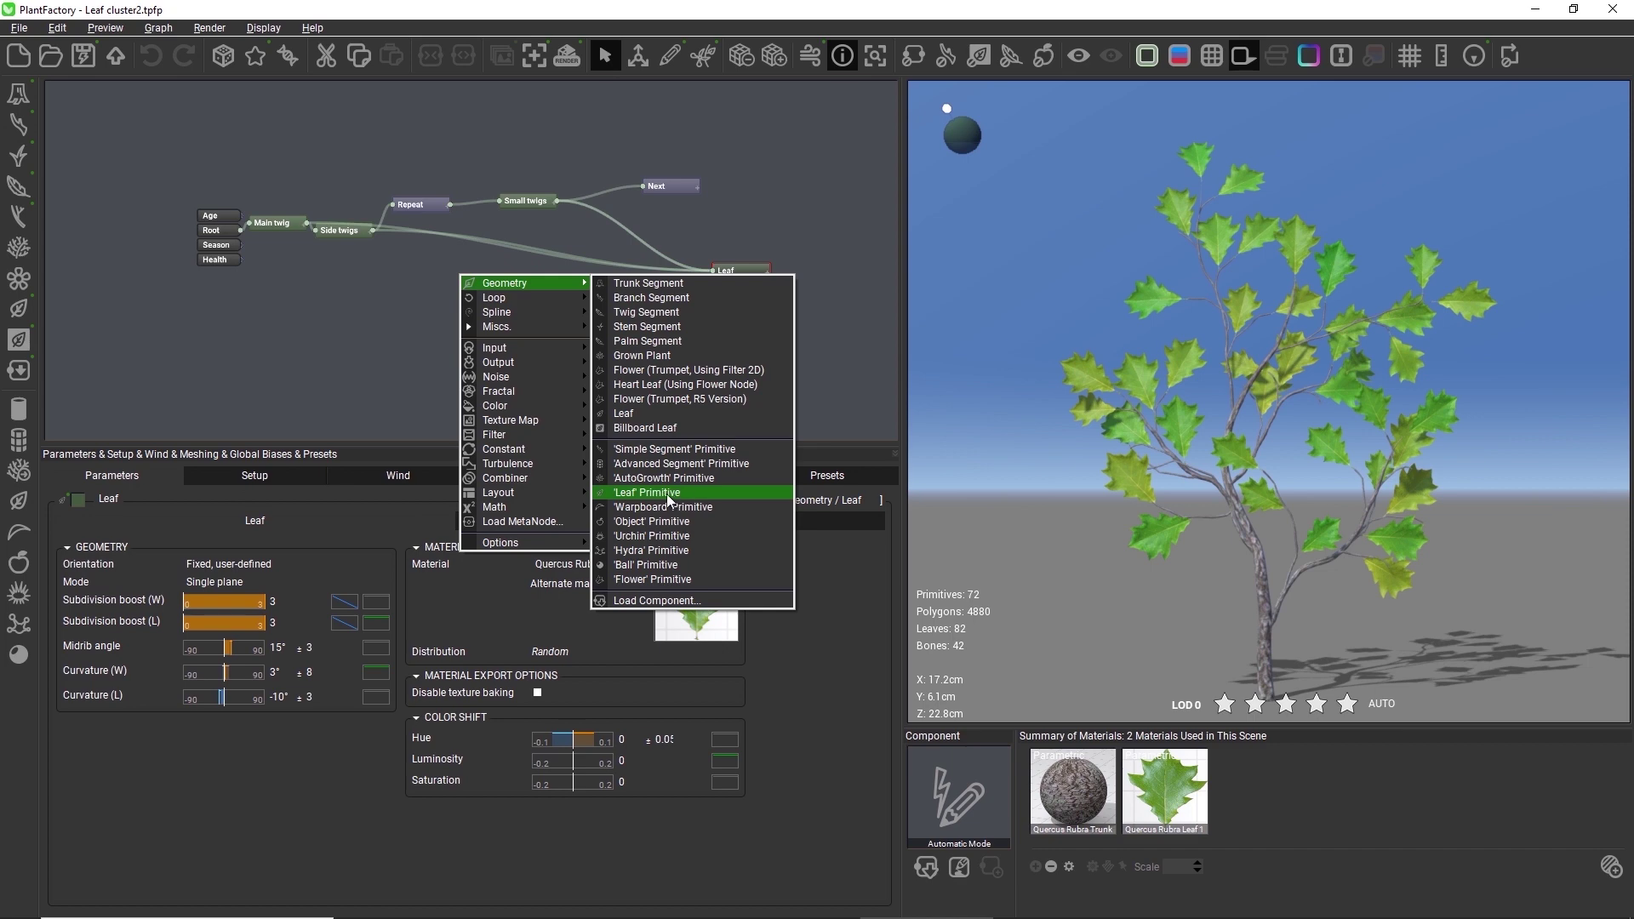
left_click(314, 381)
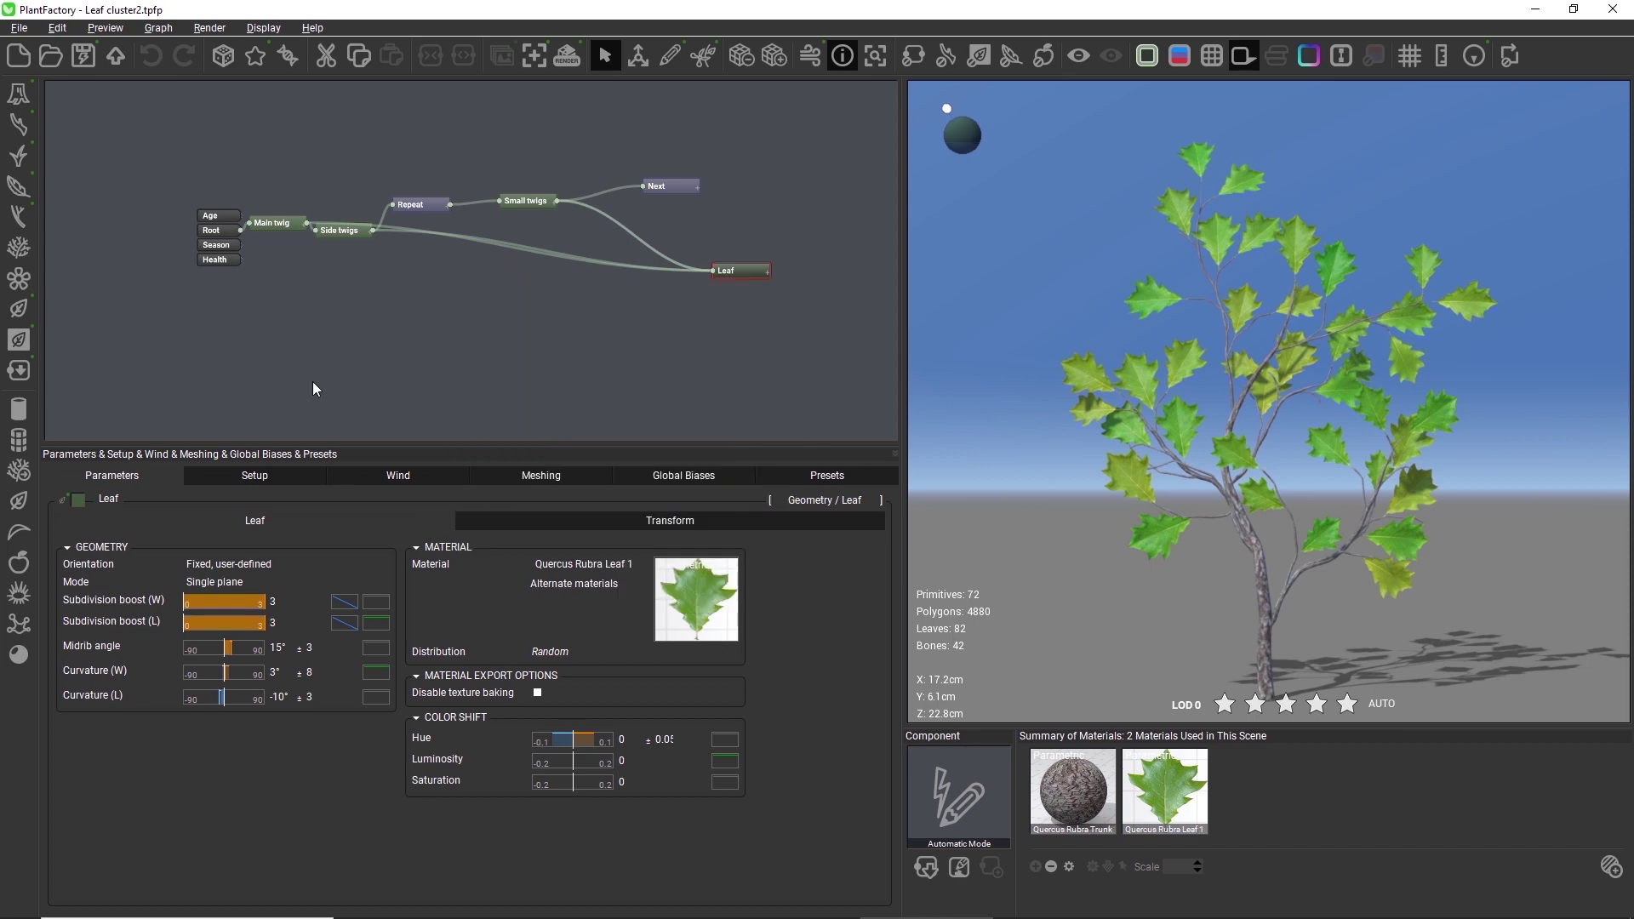
- Try Three crossed-planes and Two crossed-planes leaf modes, then settle back on Single plane
left_click(247, 582)
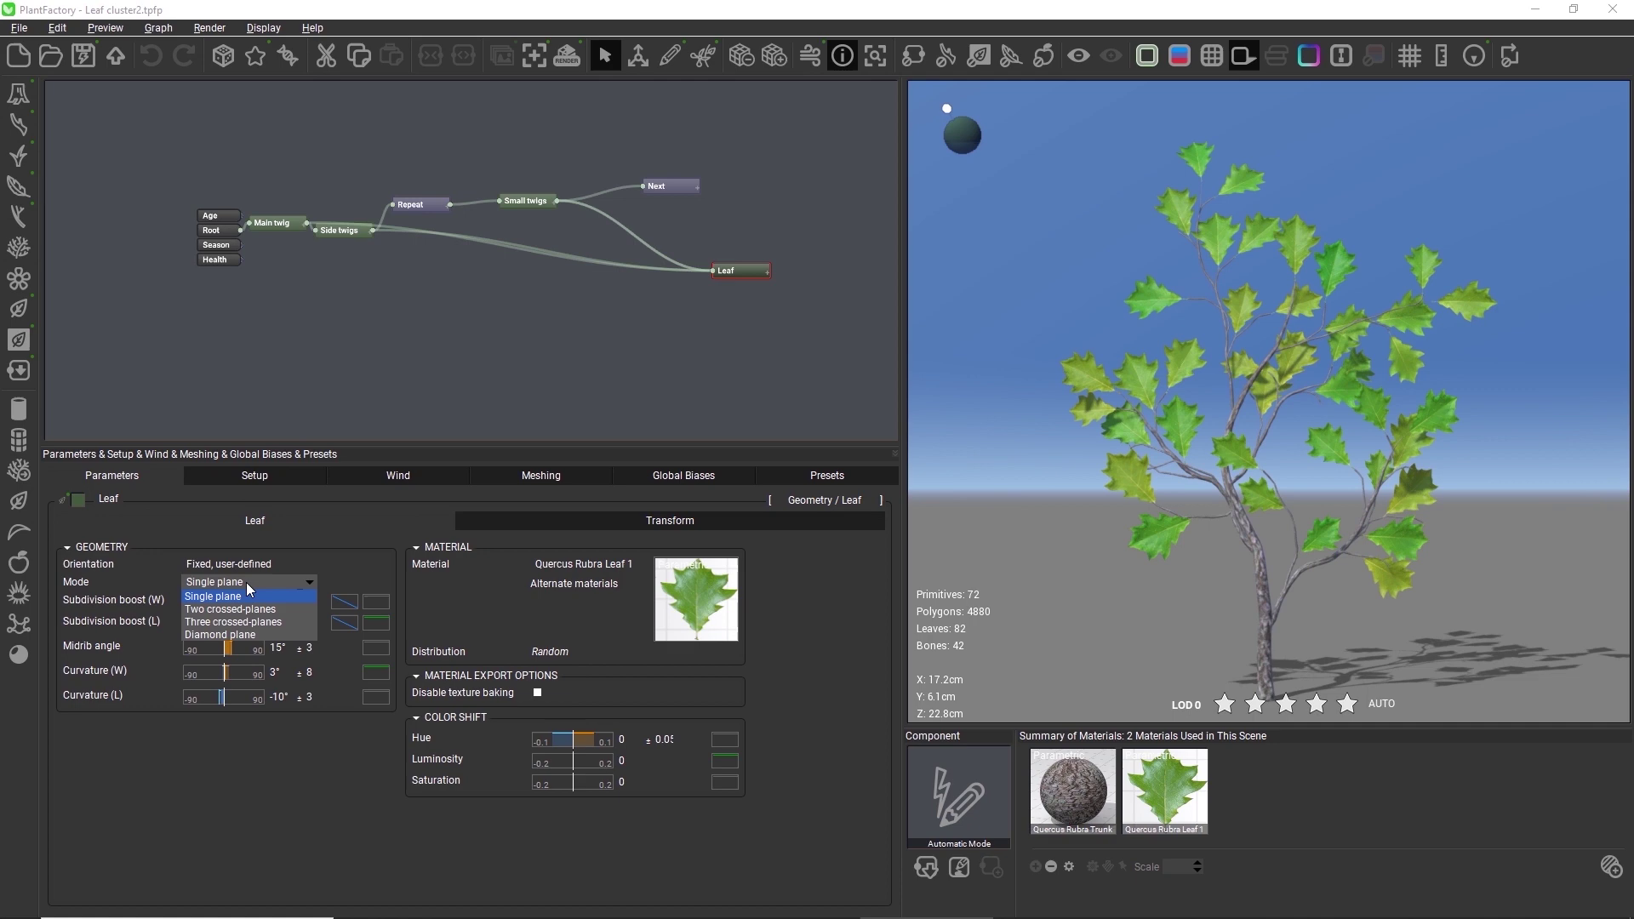
left_click(289, 622)
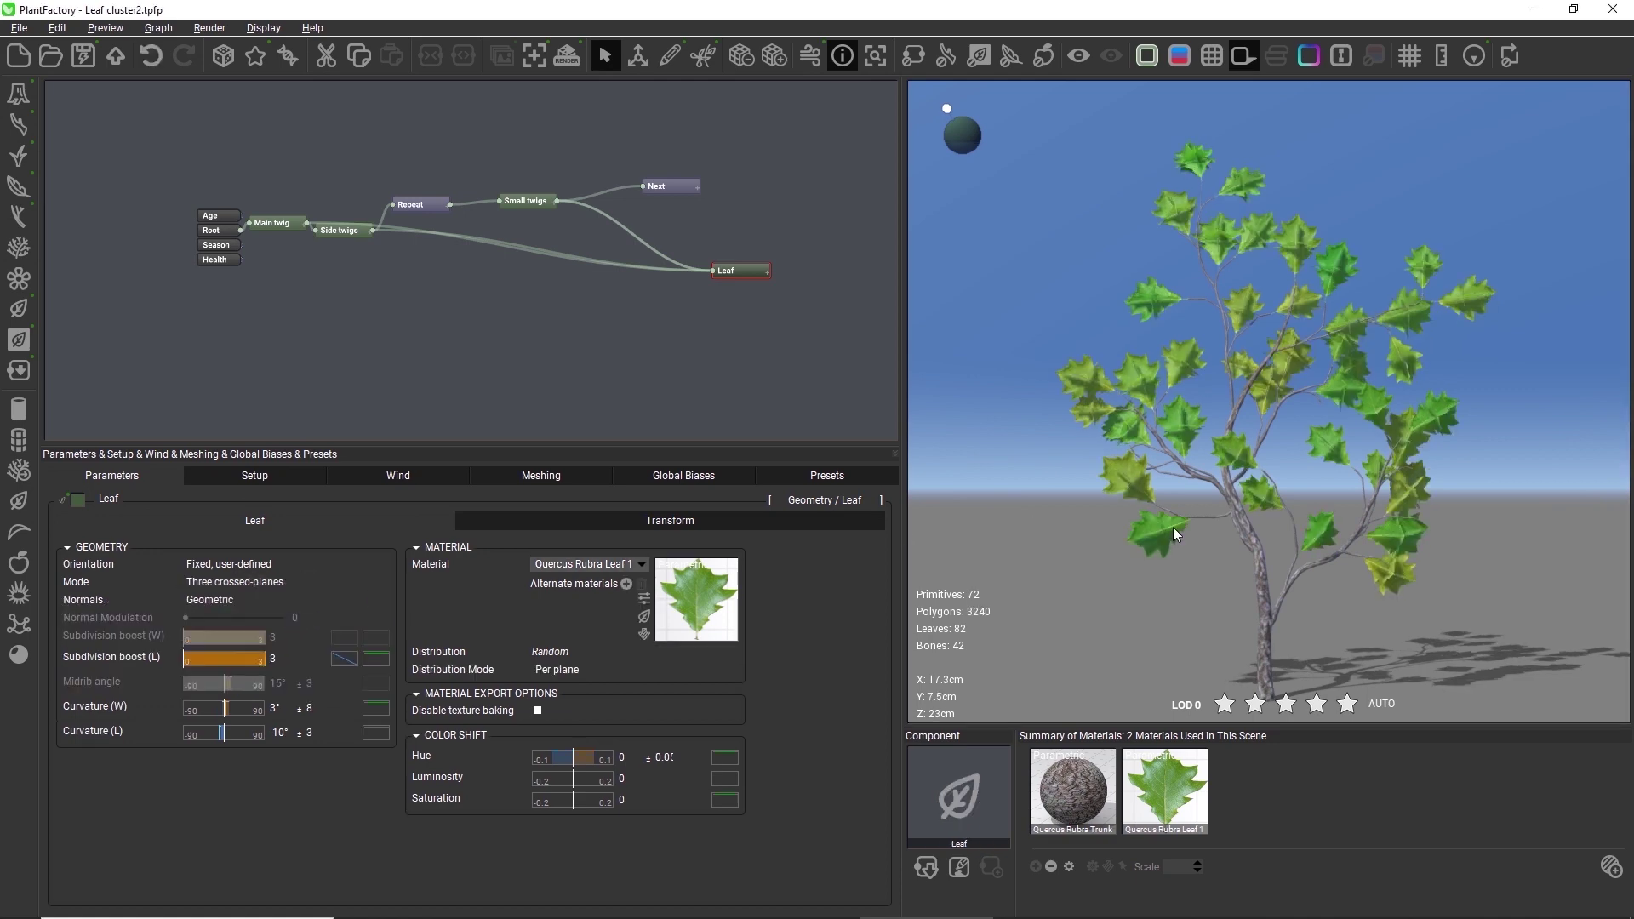
left_click_drag(1177, 530, 918, 525)
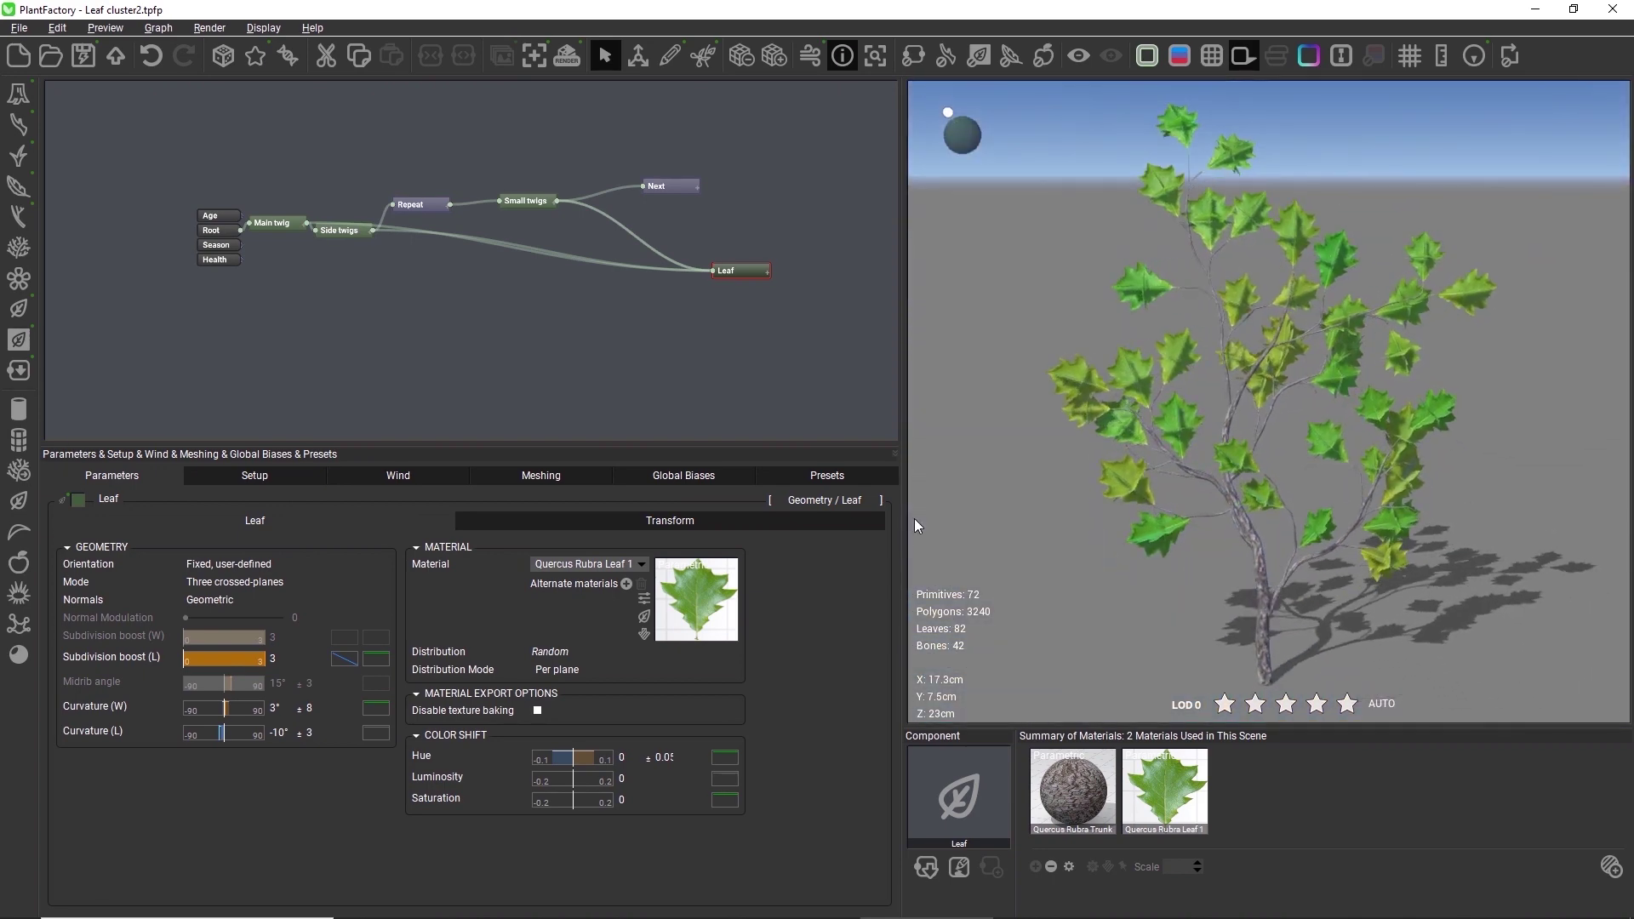
left_click(244, 584)
left_click(237, 598)
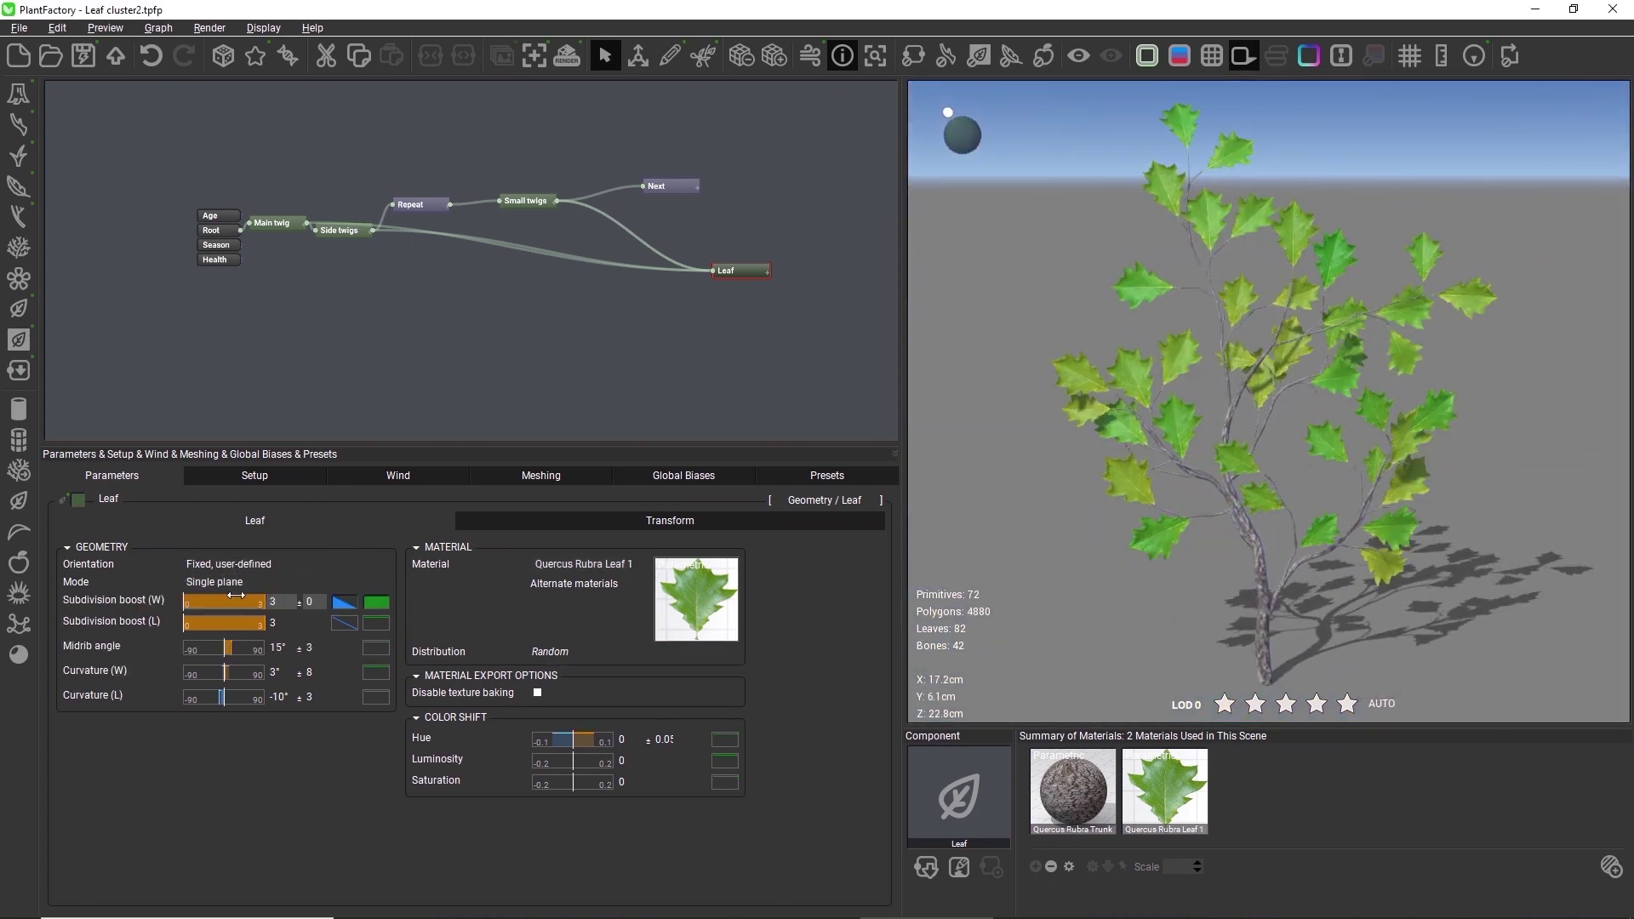
left_click(240, 584)
left_click(225, 609)
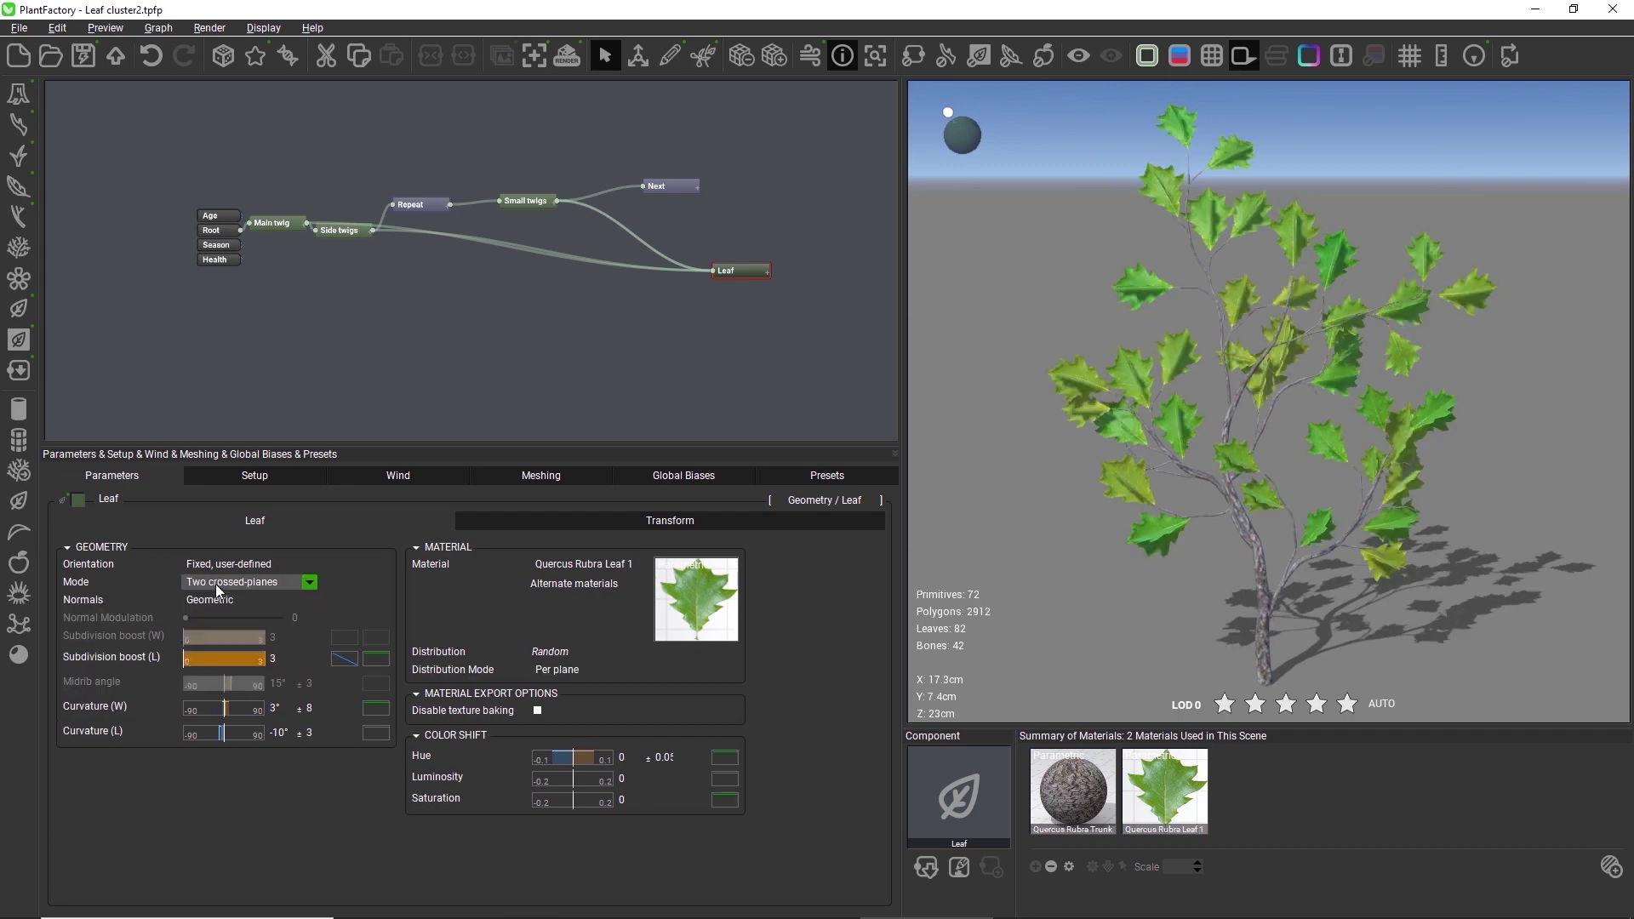
left_click(223, 585)
left_click(219, 599)
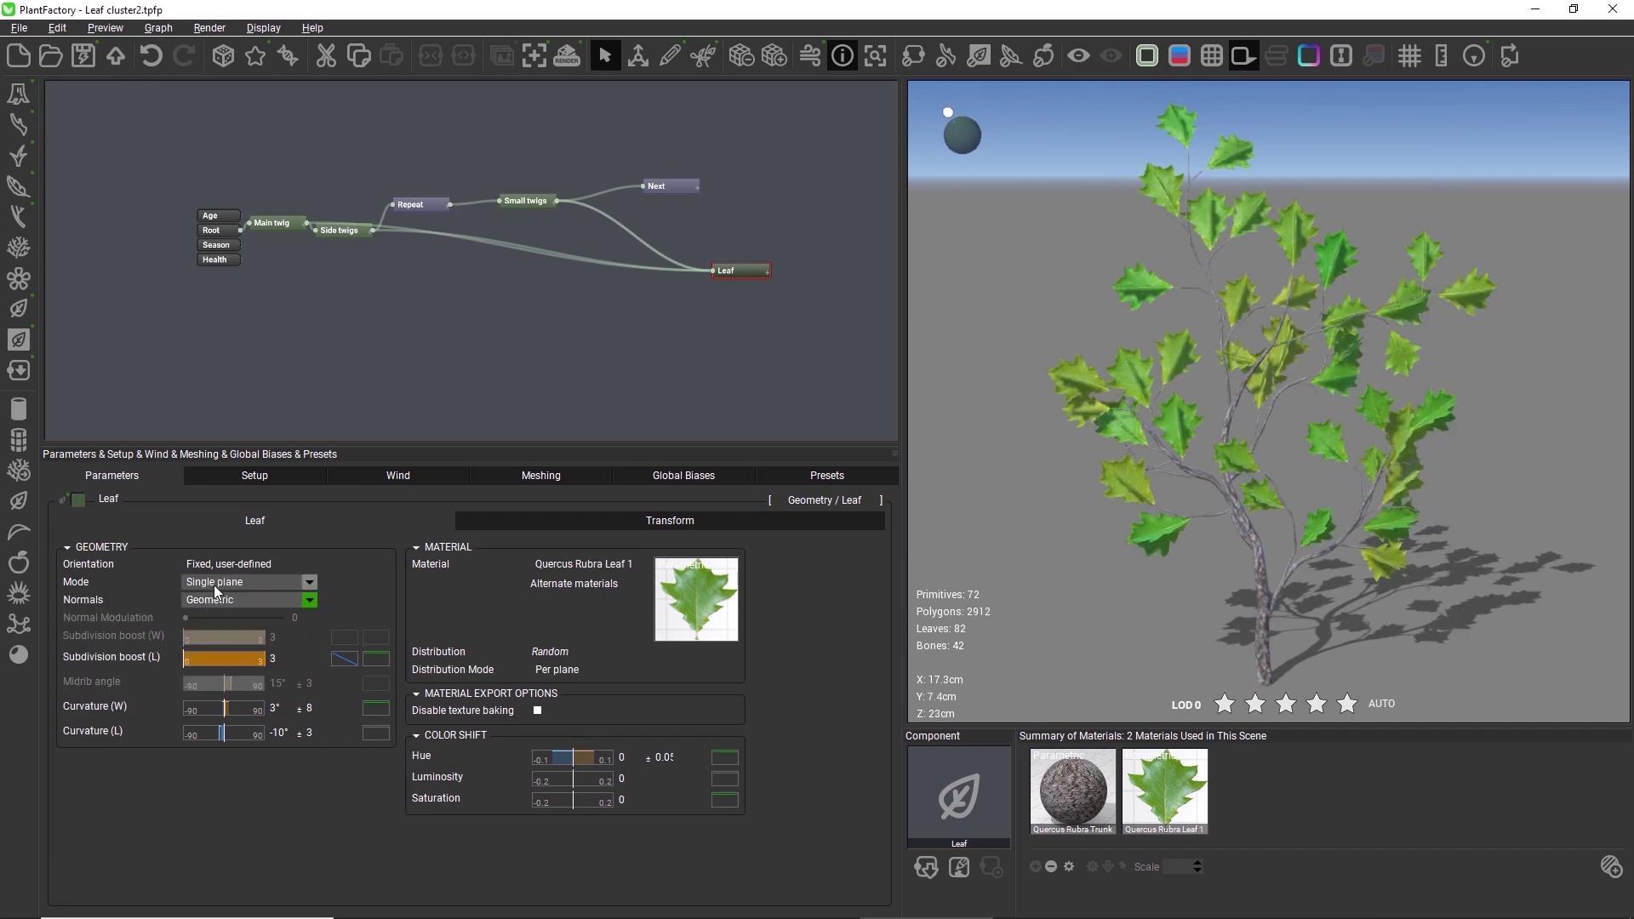
- Export the twig as a leaf cluster named 'Leaf cluster' on the Desktop, keeping type Leaf
left_click(18, 28)
mouse_move(104, 189)
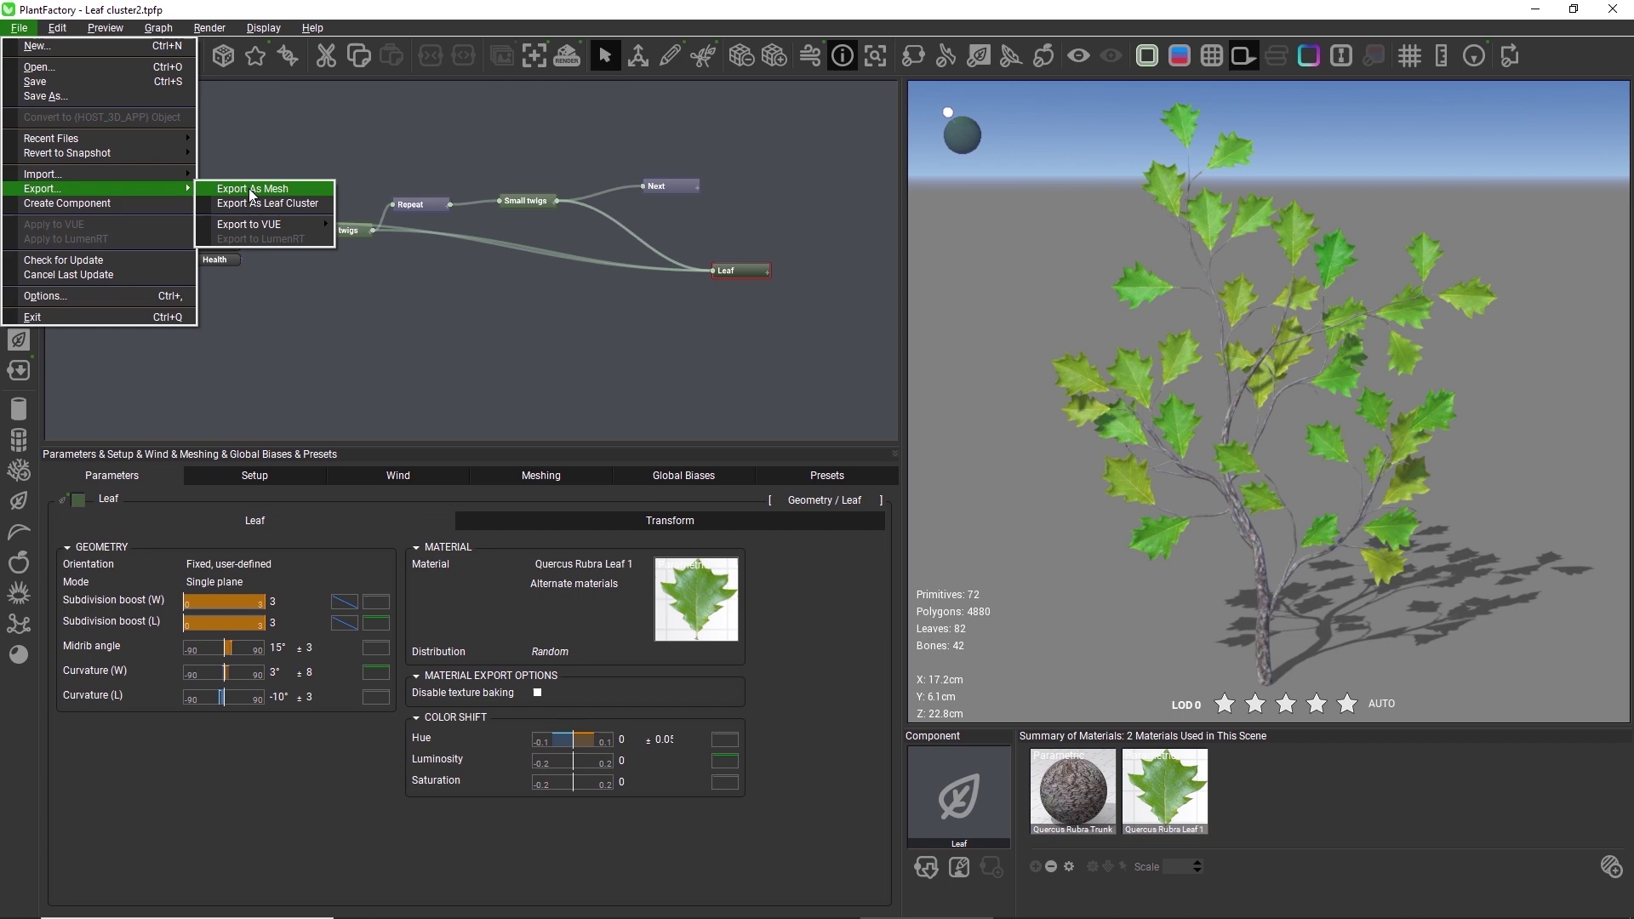
left_click(295, 205)
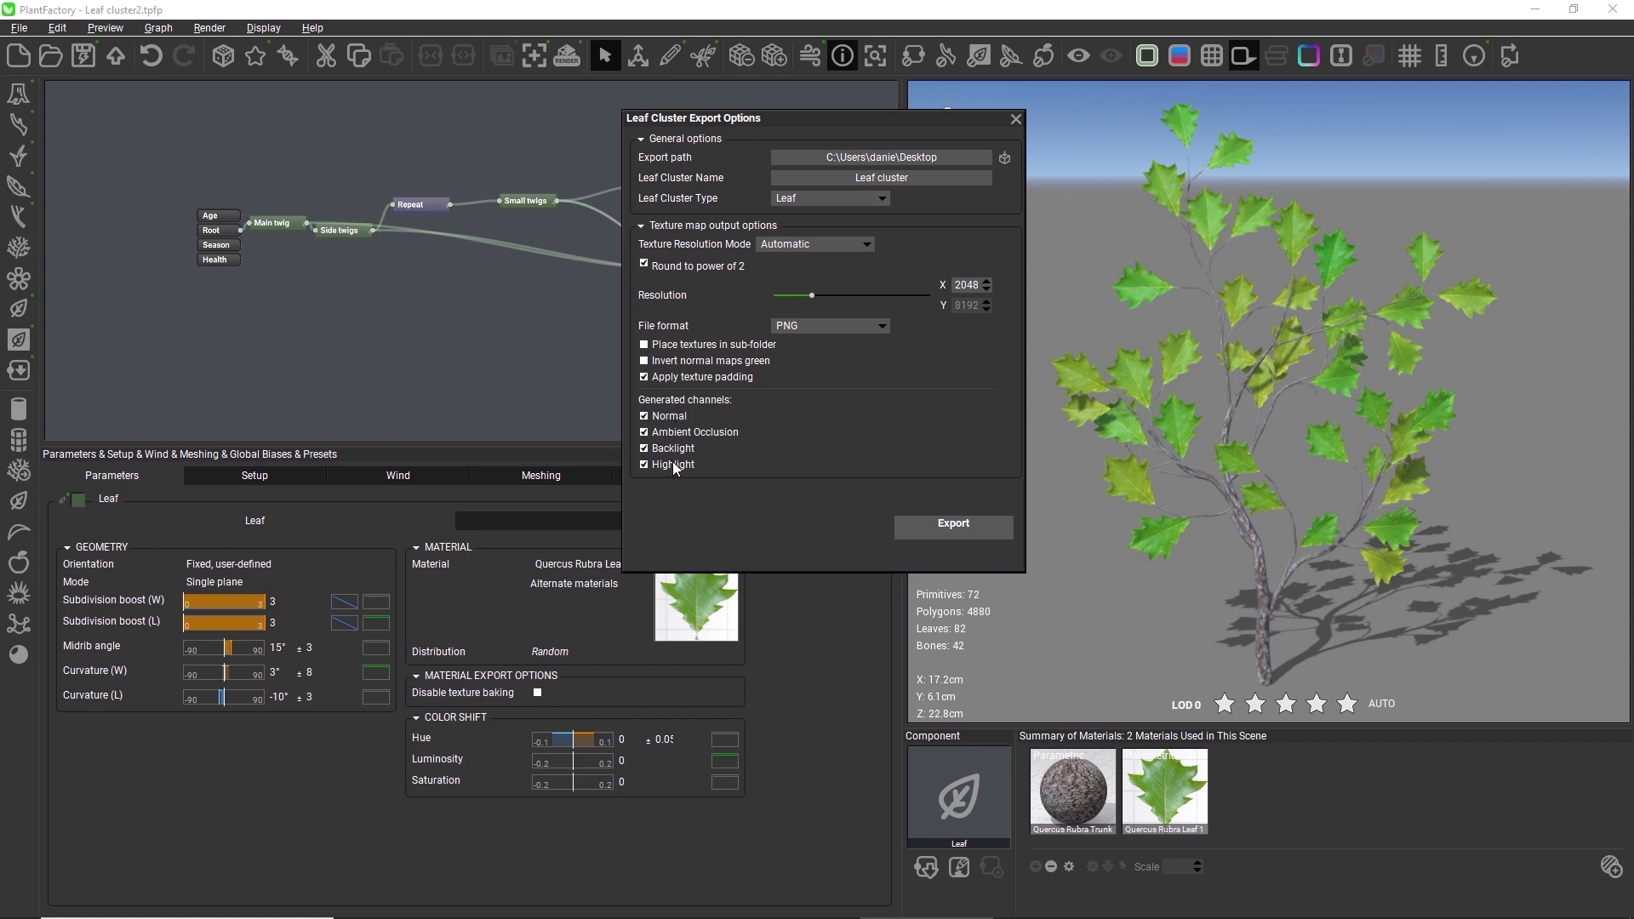
left_click(805, 195)
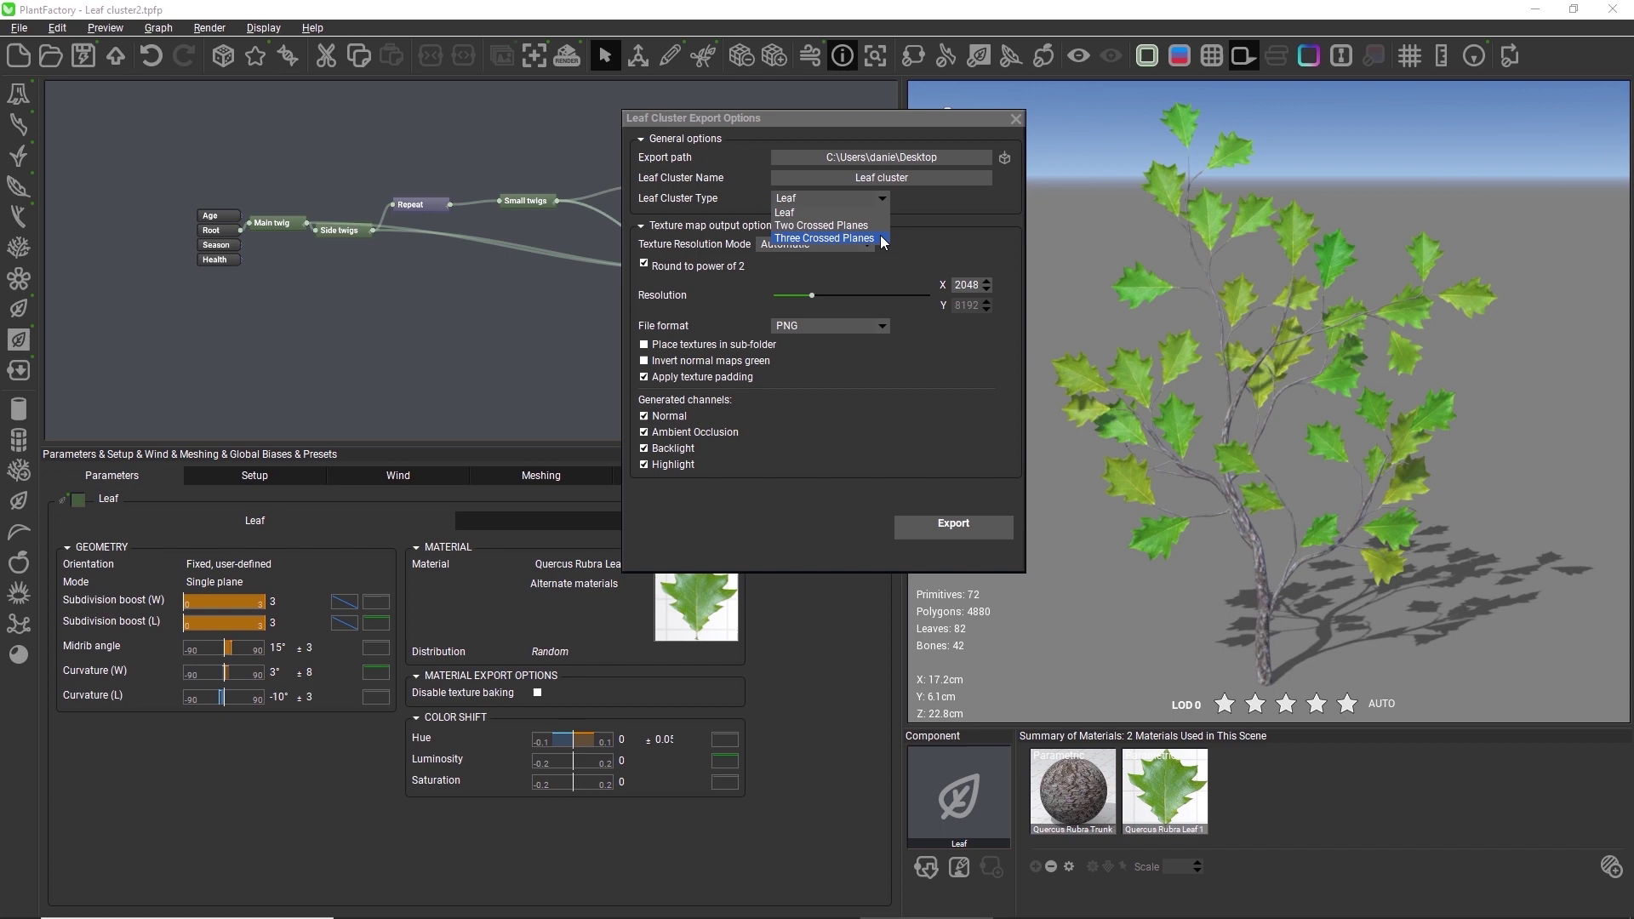
left_click(858, 213)
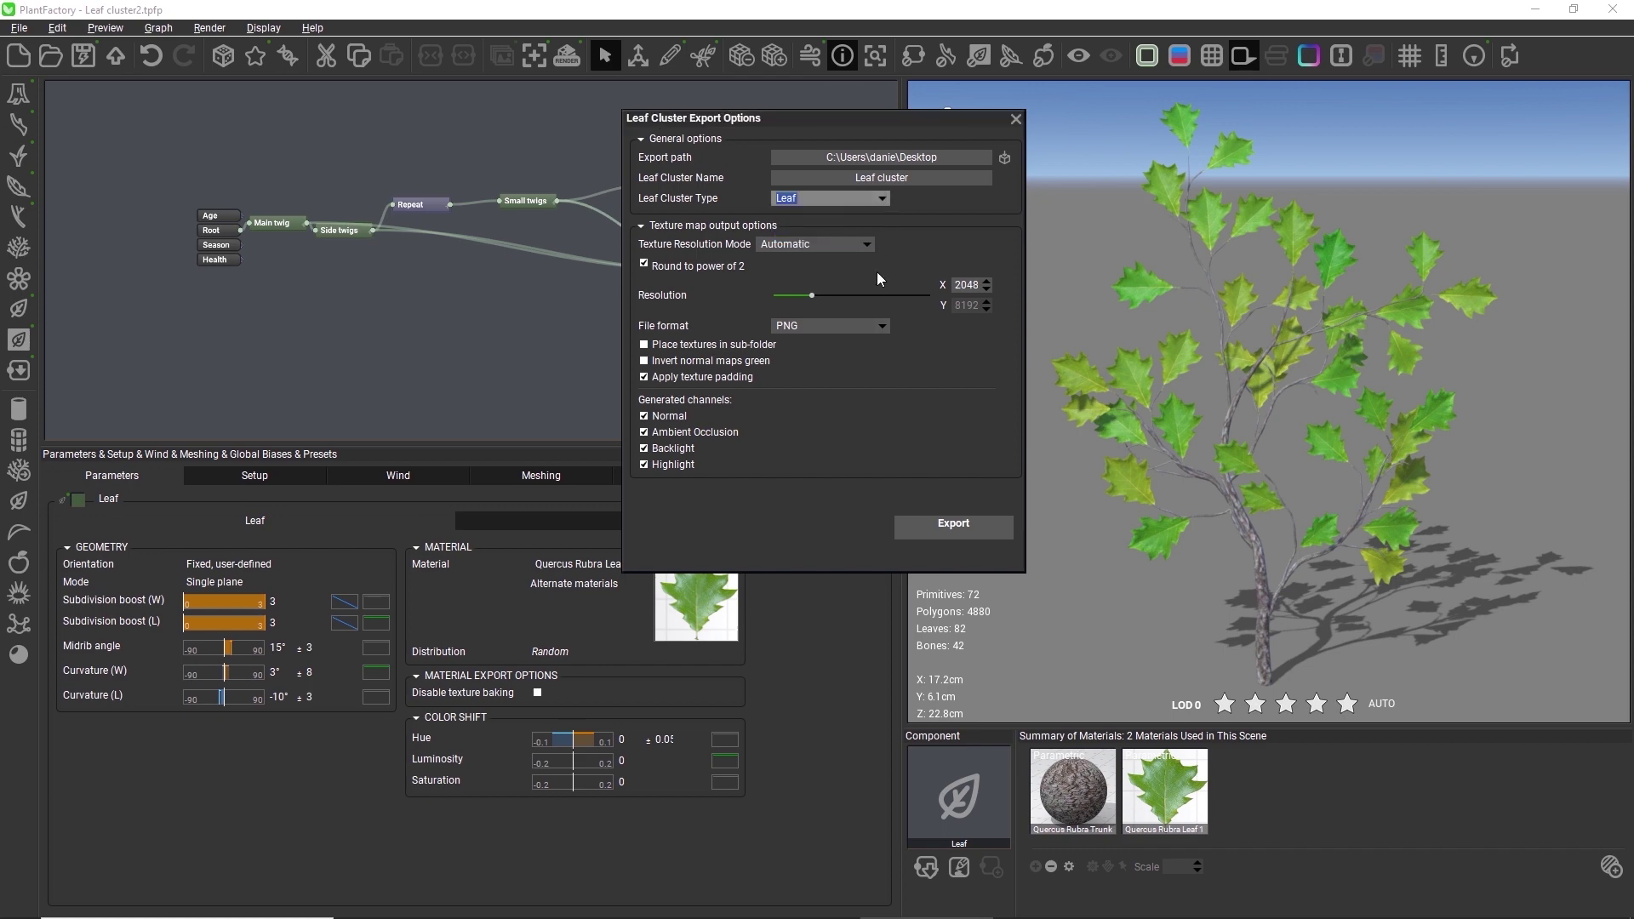
left_click(954, 525)
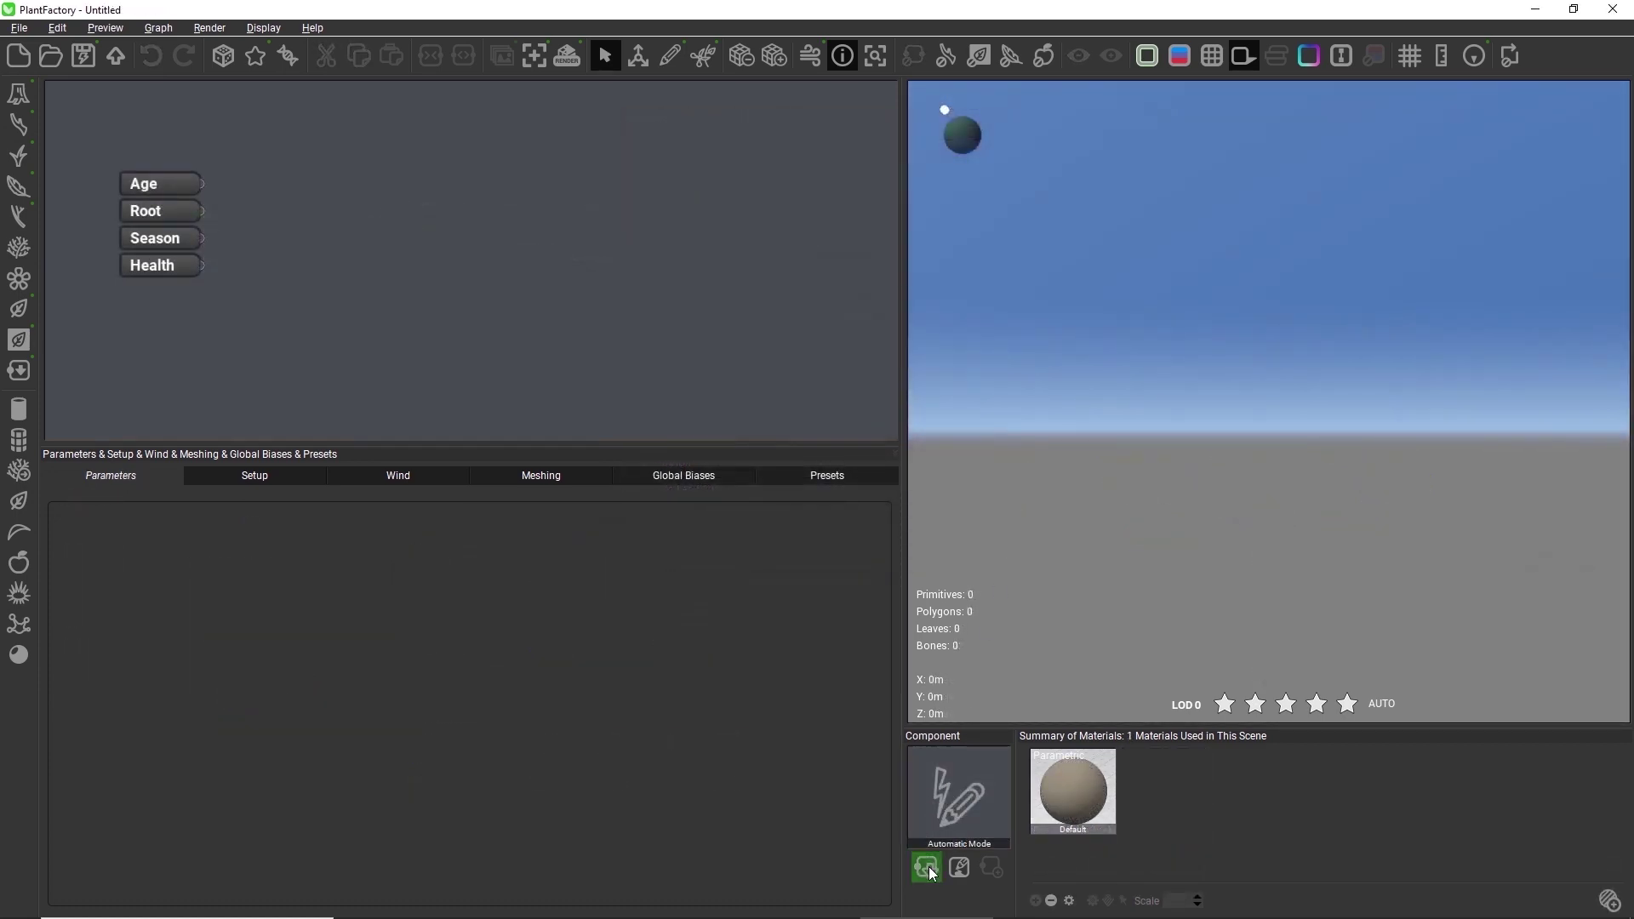
- Add the exported Desktop leaf cluster as a Leaf node on Root and frame it
left_click(926, 868)
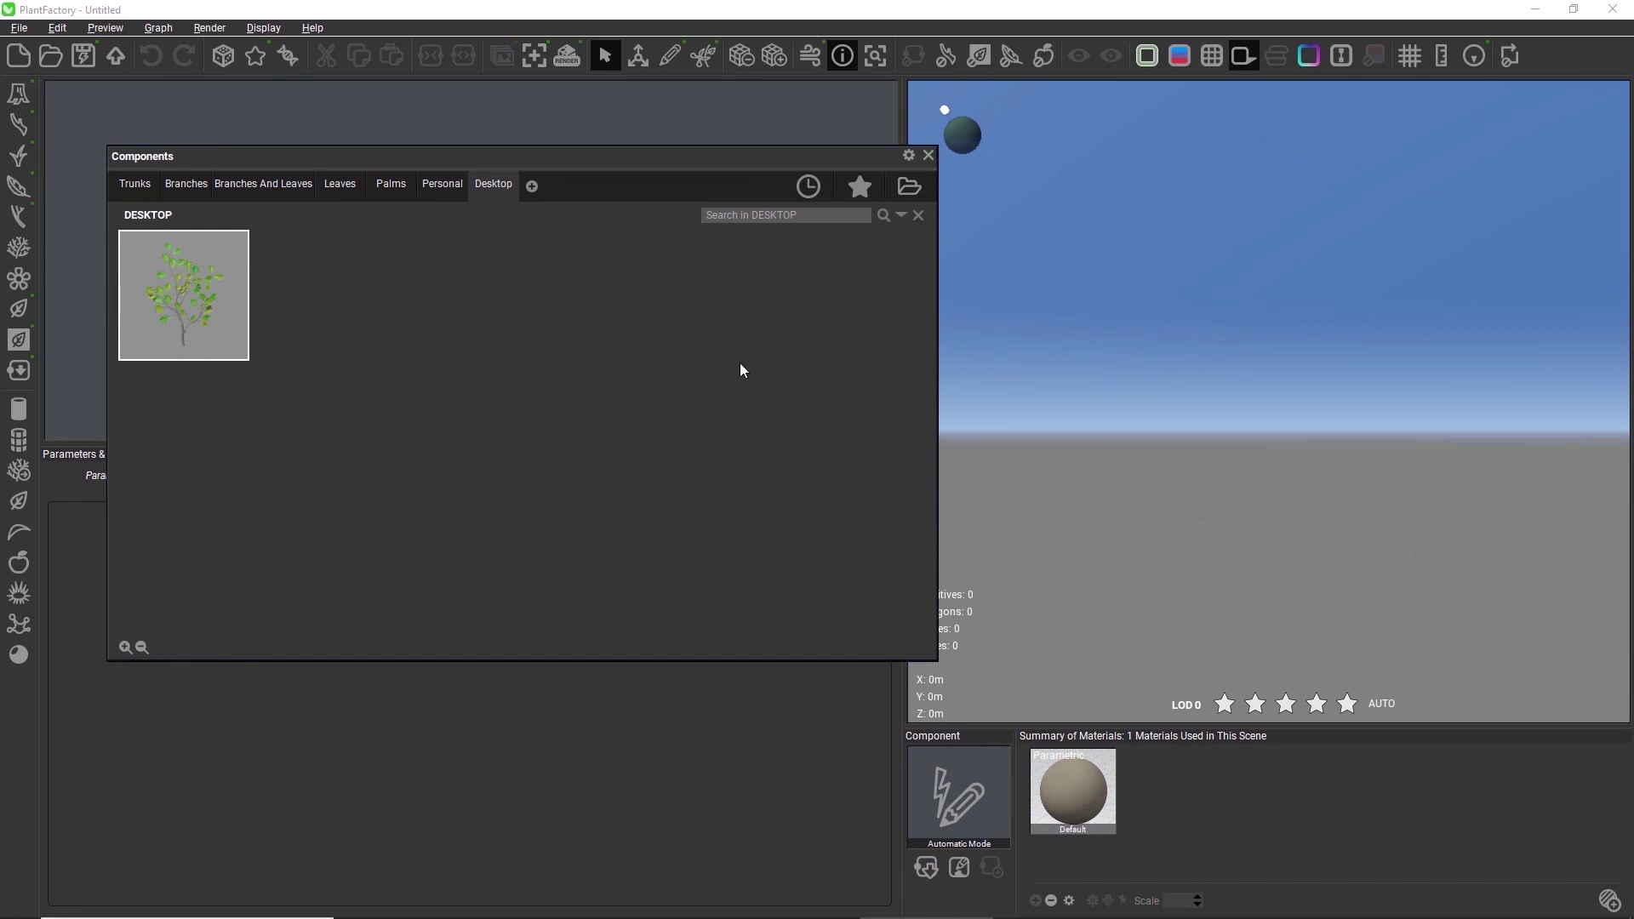
double_click(185, 274)
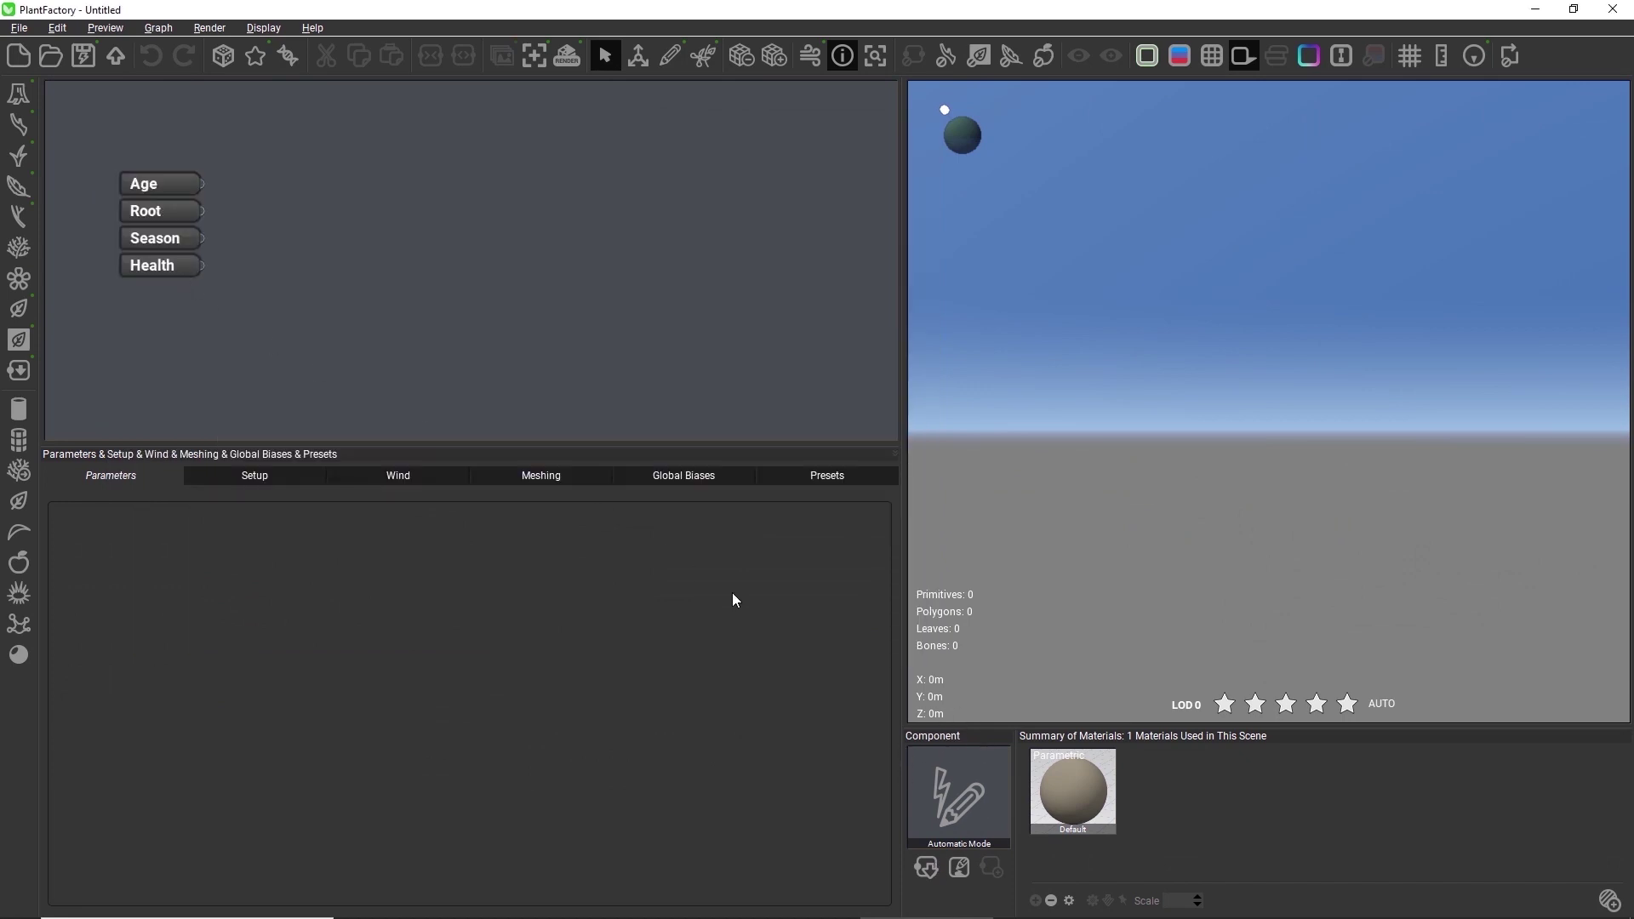
left_click(991, 868)
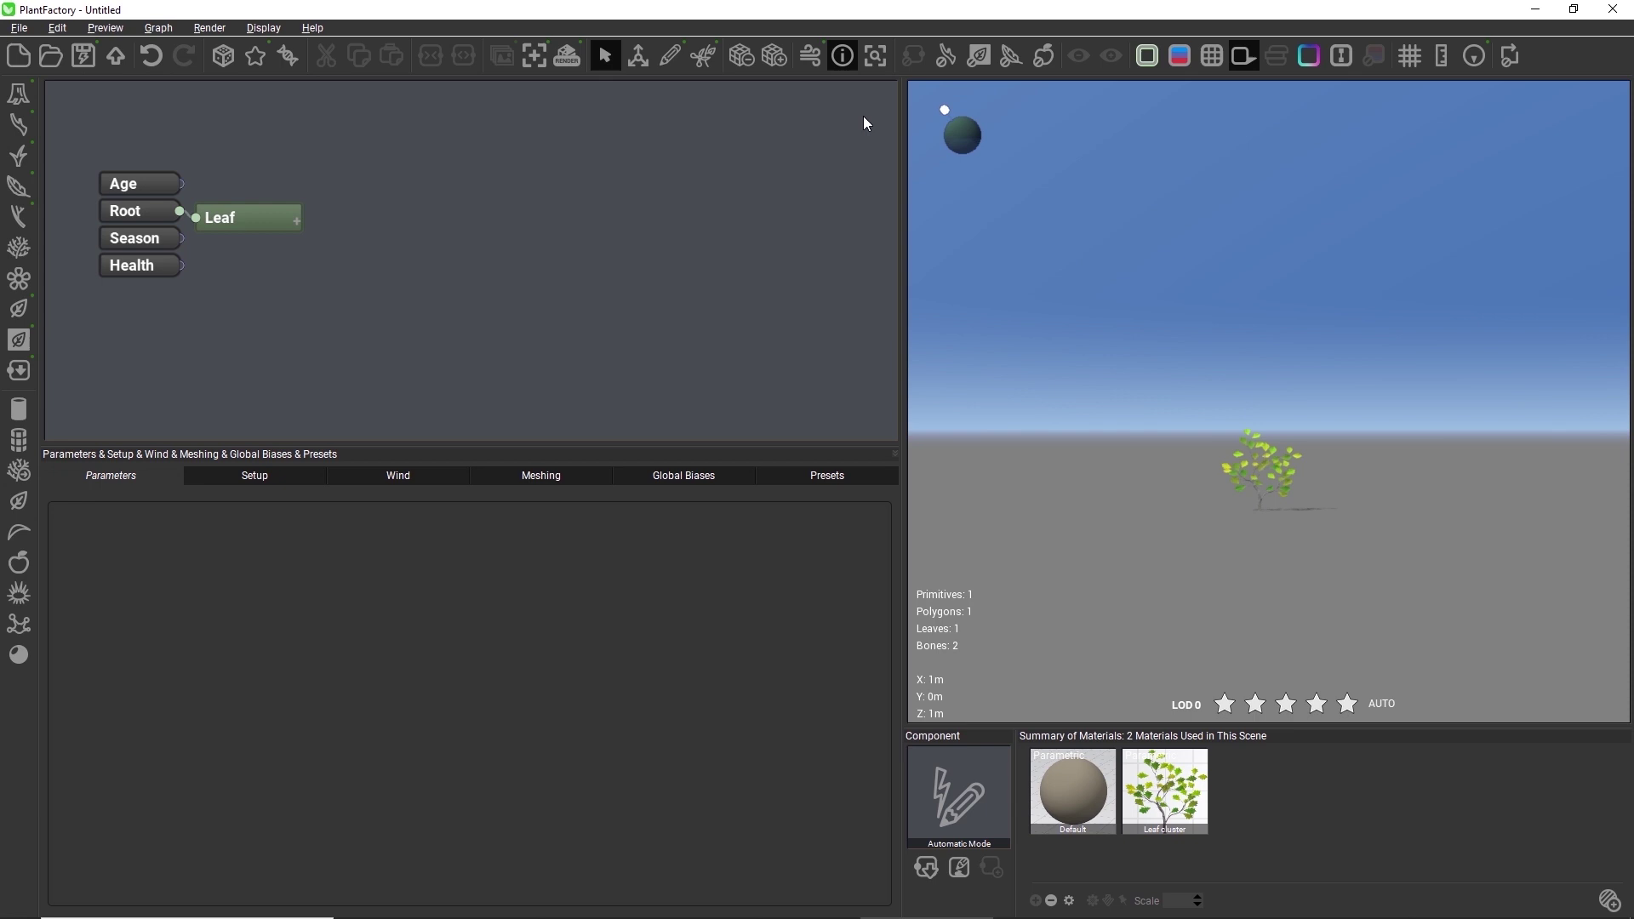
left_click(875, 55)
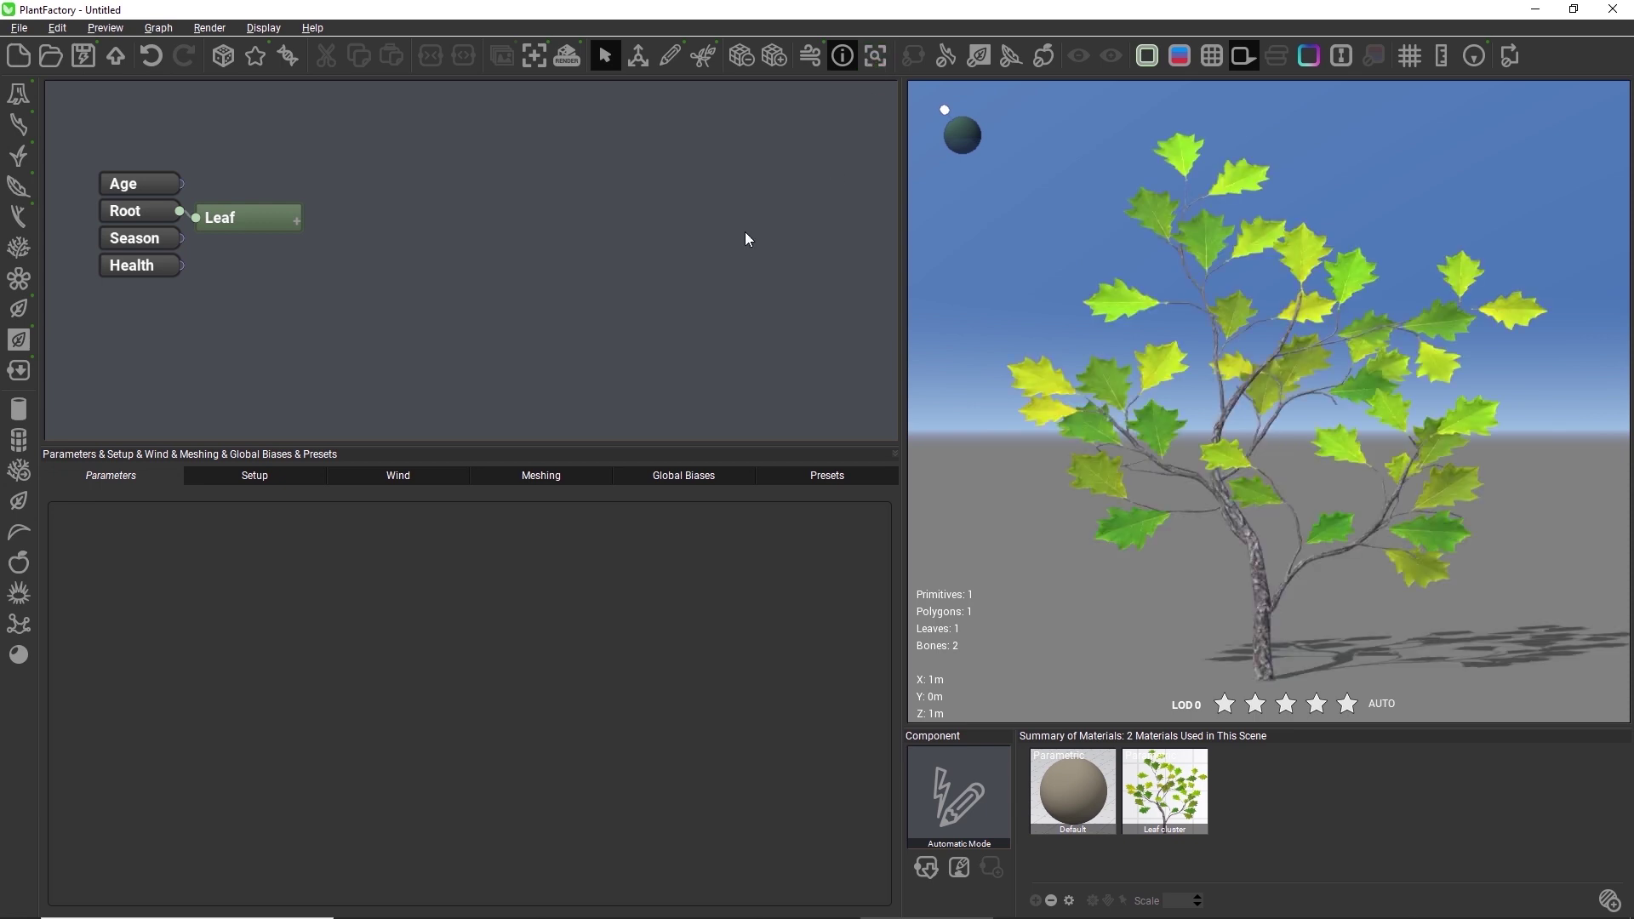
- Raise the Leaf node's subdivision boost to 3, try crossed-plane modes, and keep Single plane
left_click(228, 209)
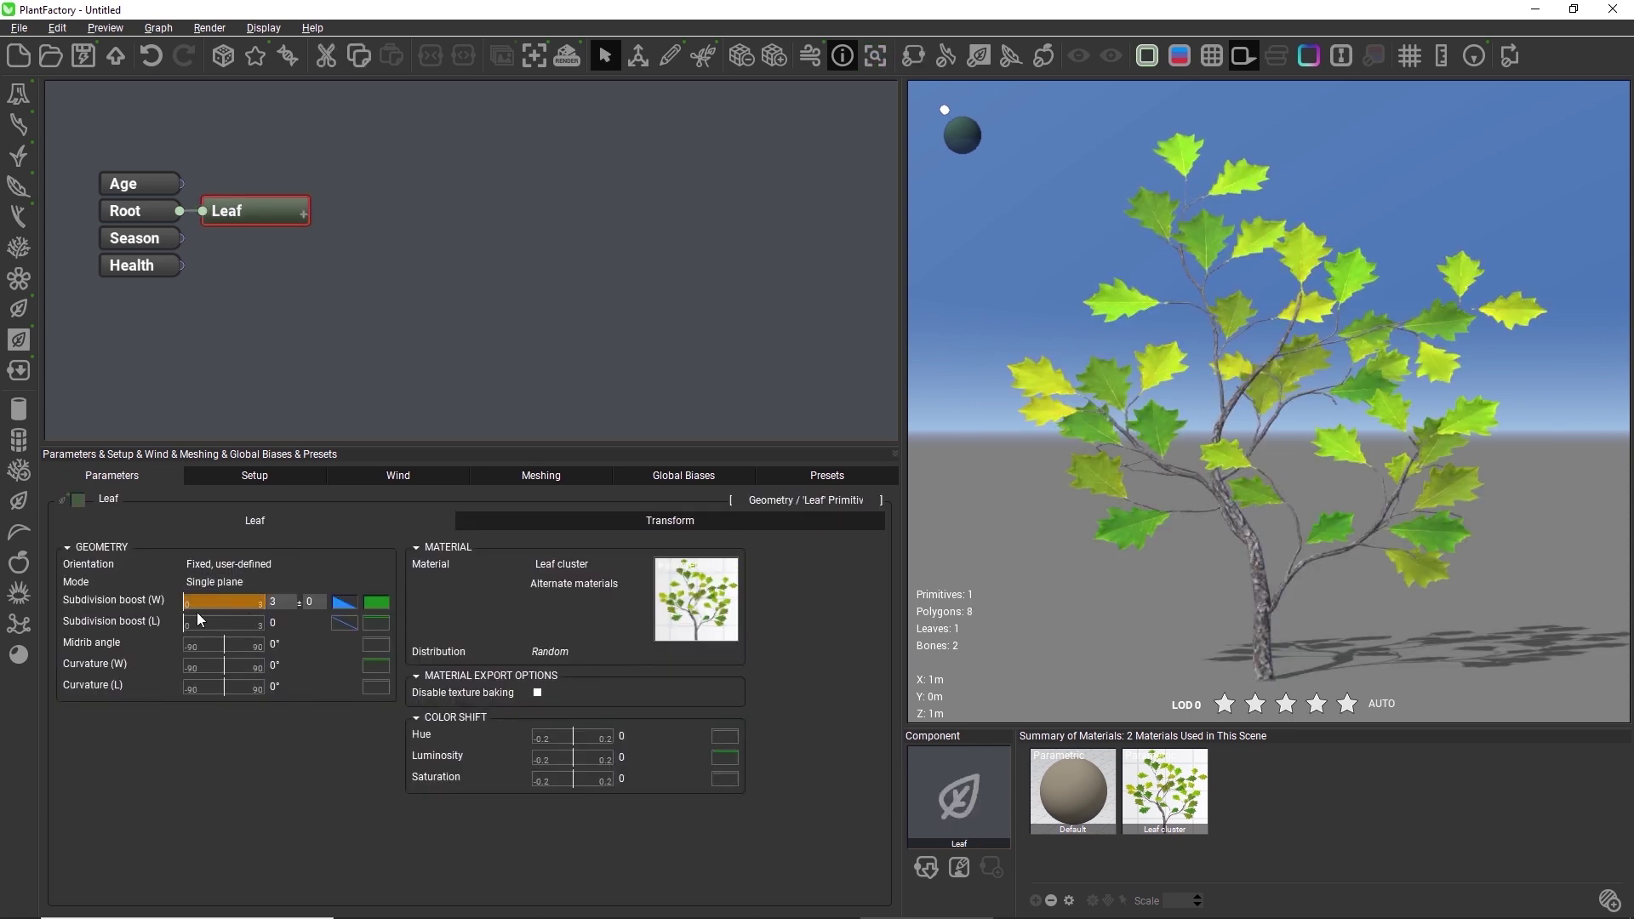
left_click_drag(201, 619, 241, 664)
left_click(226, 582)
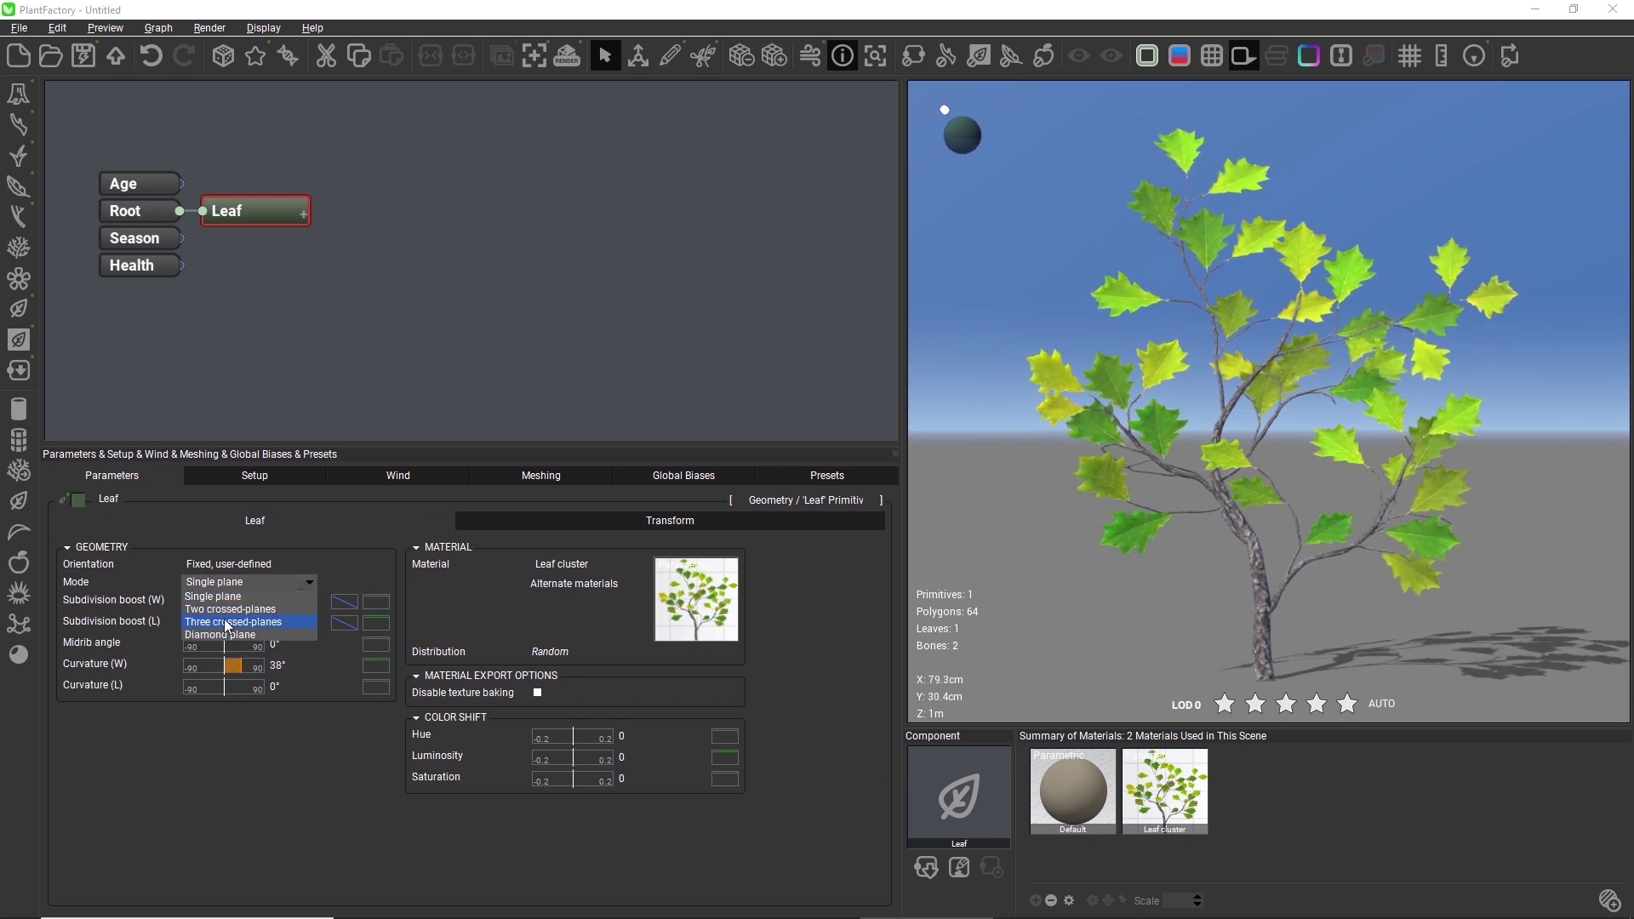
left_click(227, 627)
left_click(228, 587)
left_click(226, 613)
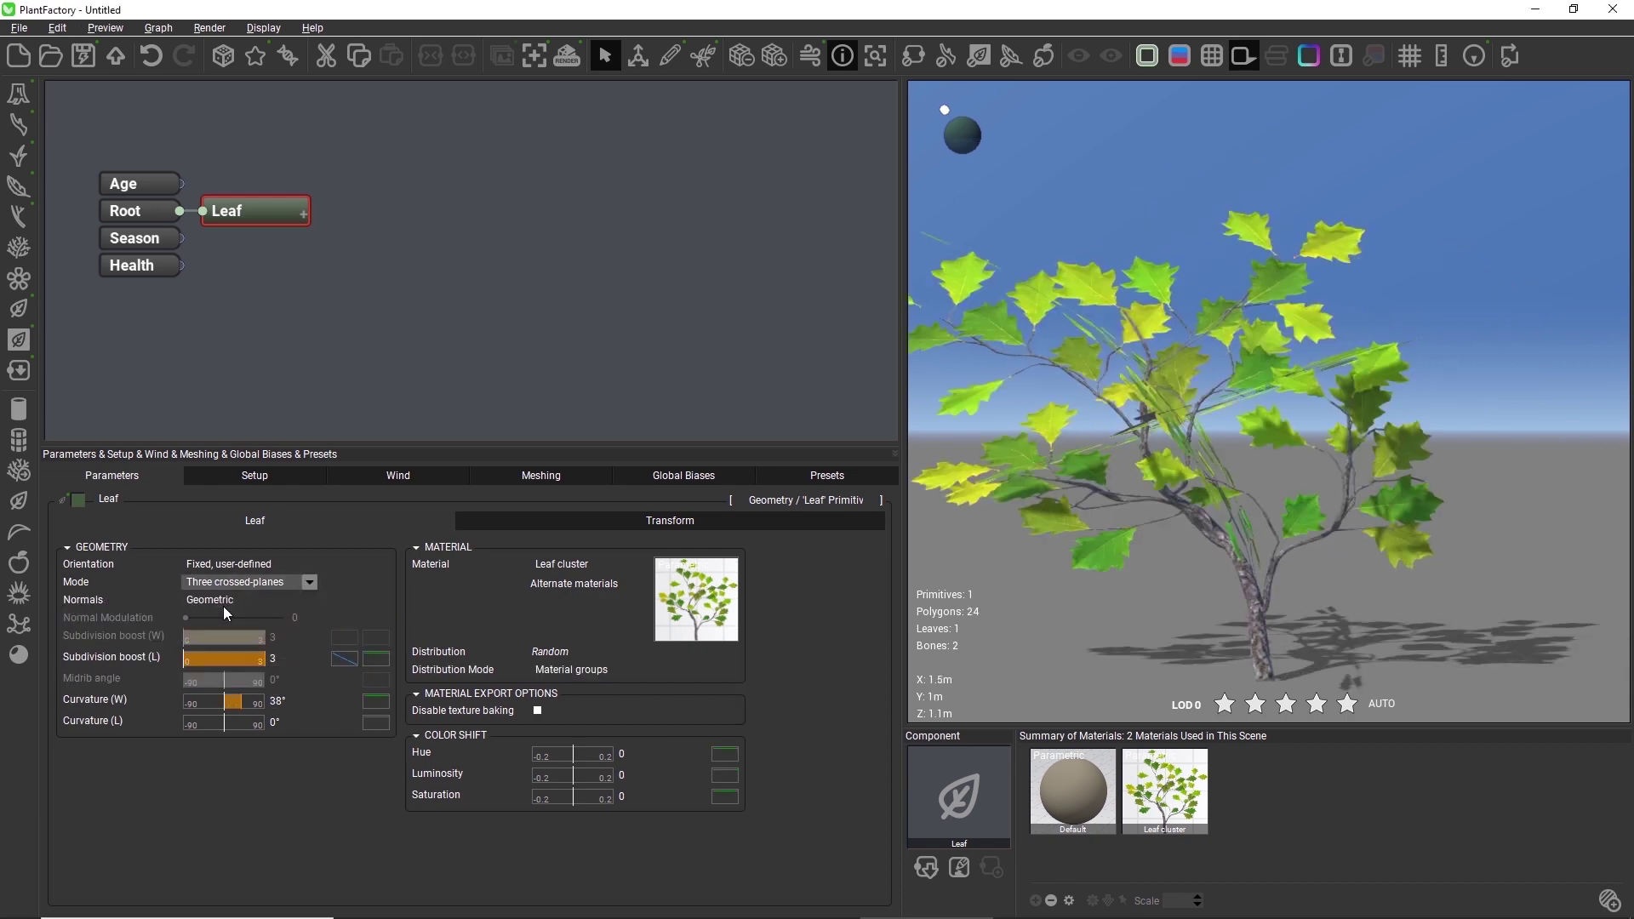
left_click(230, 584)
left_click(226, 597)
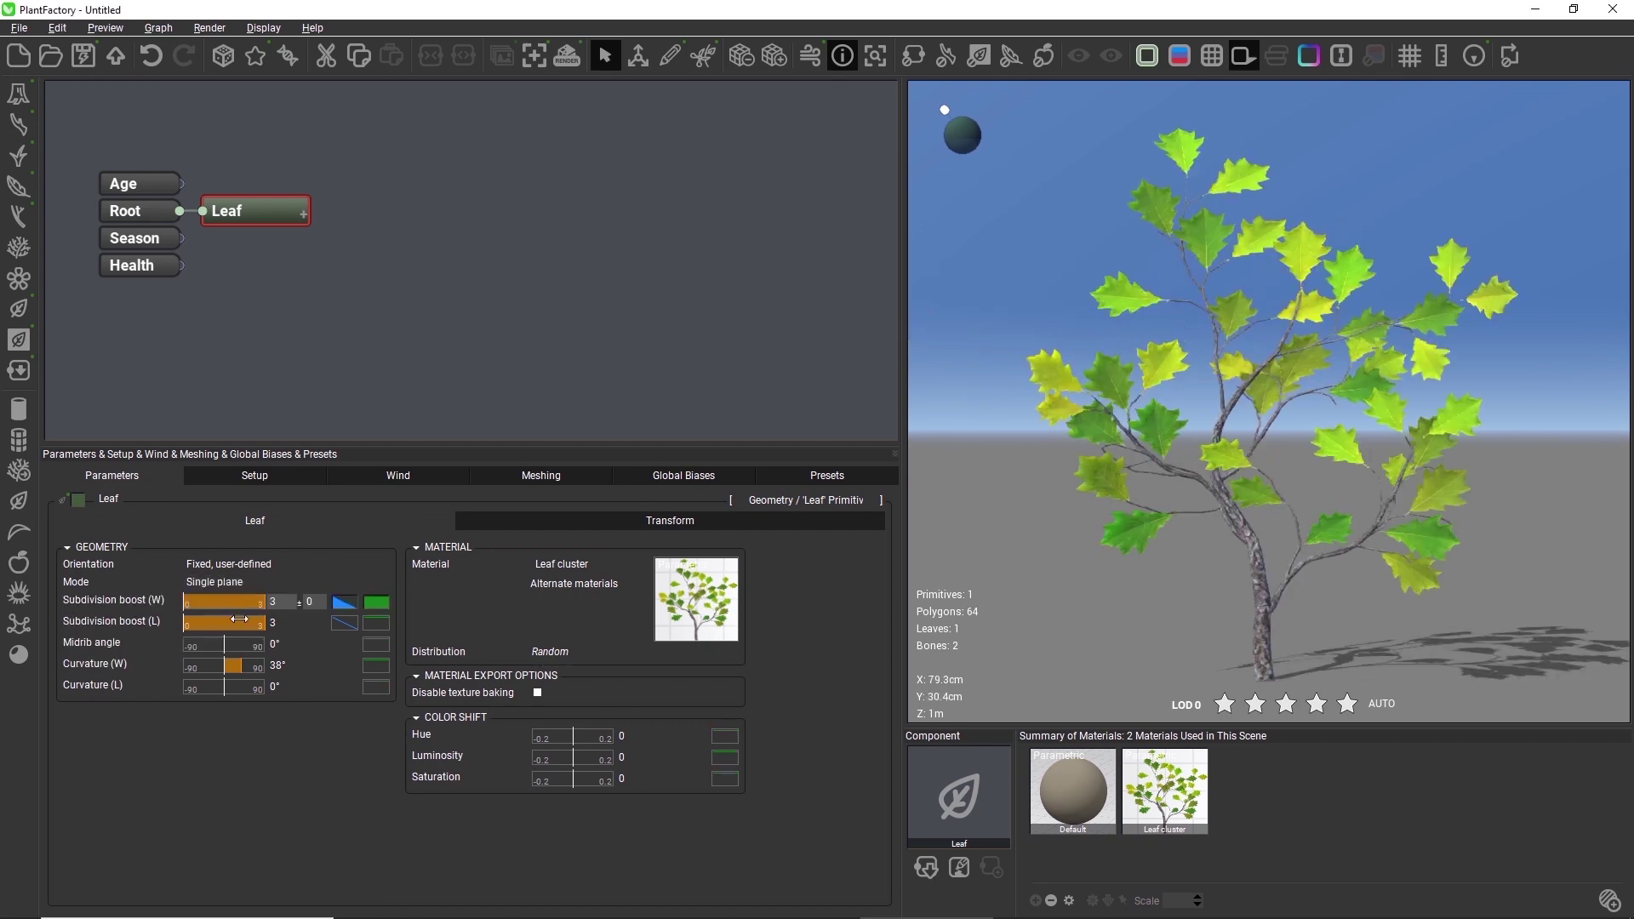
left_click_drag(245, 666, 237, 666)
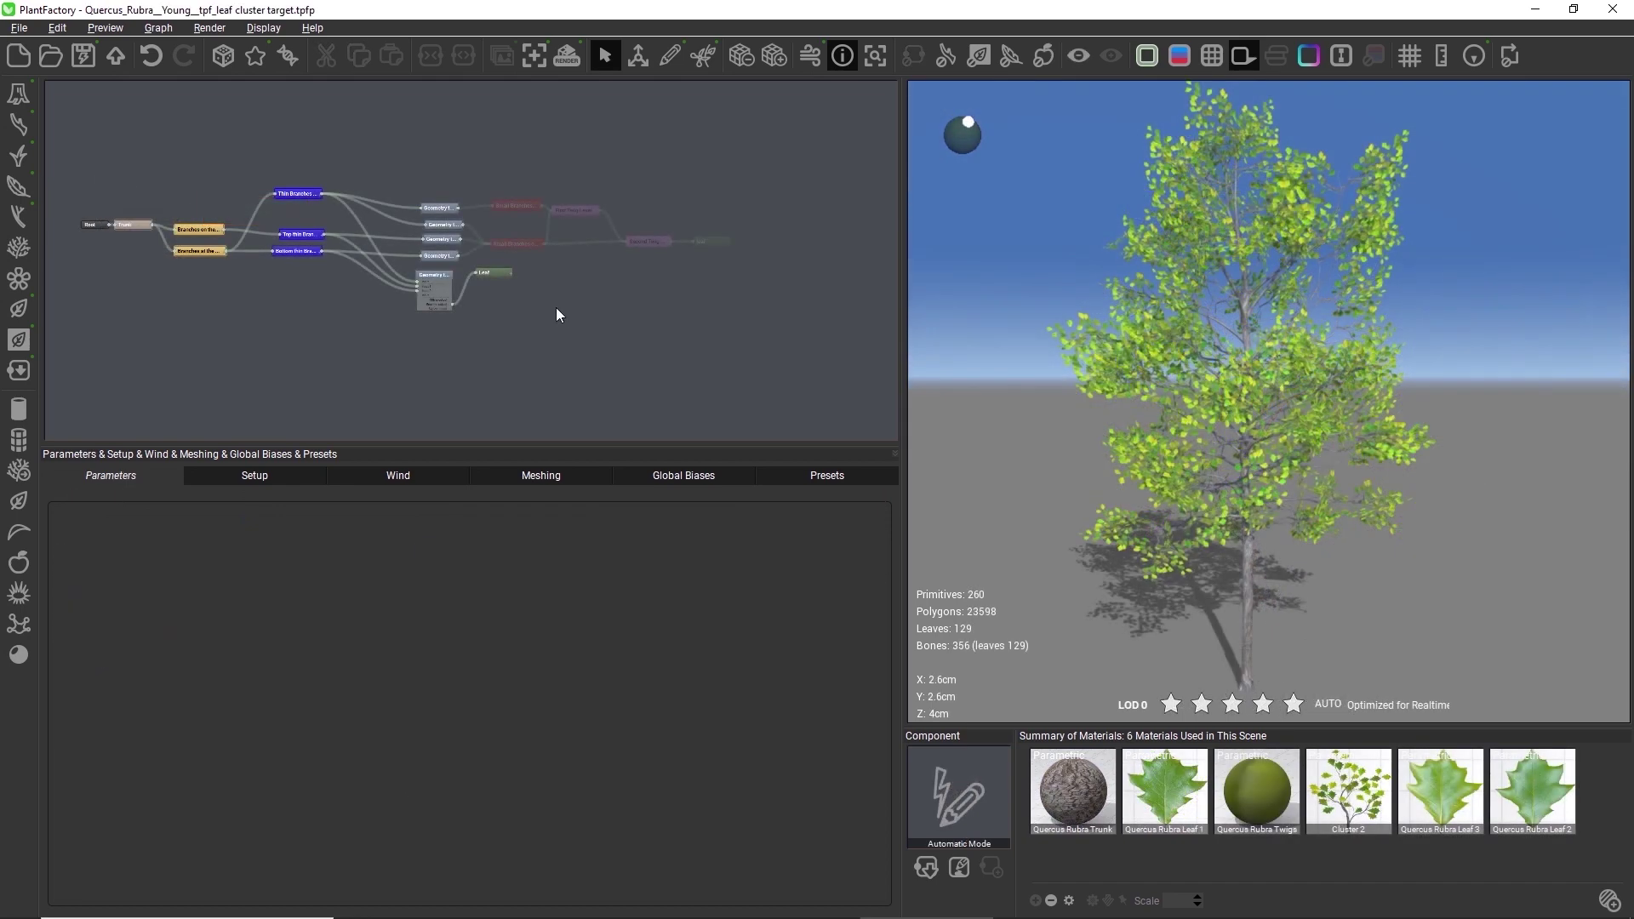
- Select the tree's Leaf node and trace it to the Geometry target selector node feeding it
left_click(494, 272)
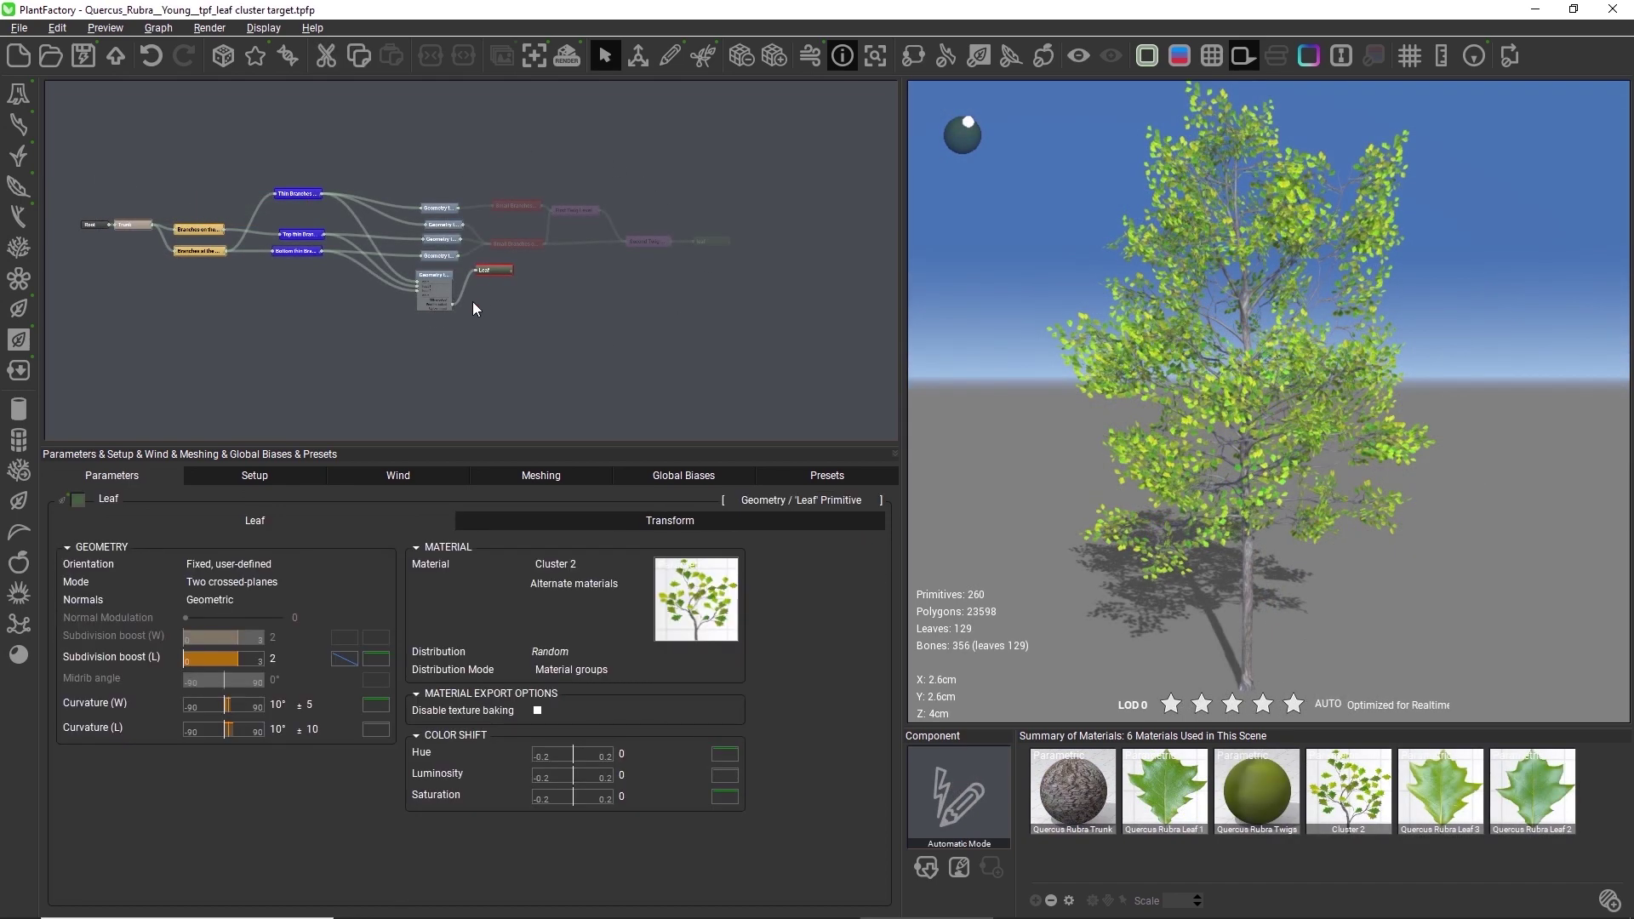
scroll(473, 303, "up", 5)
mouse_move(328, 210)
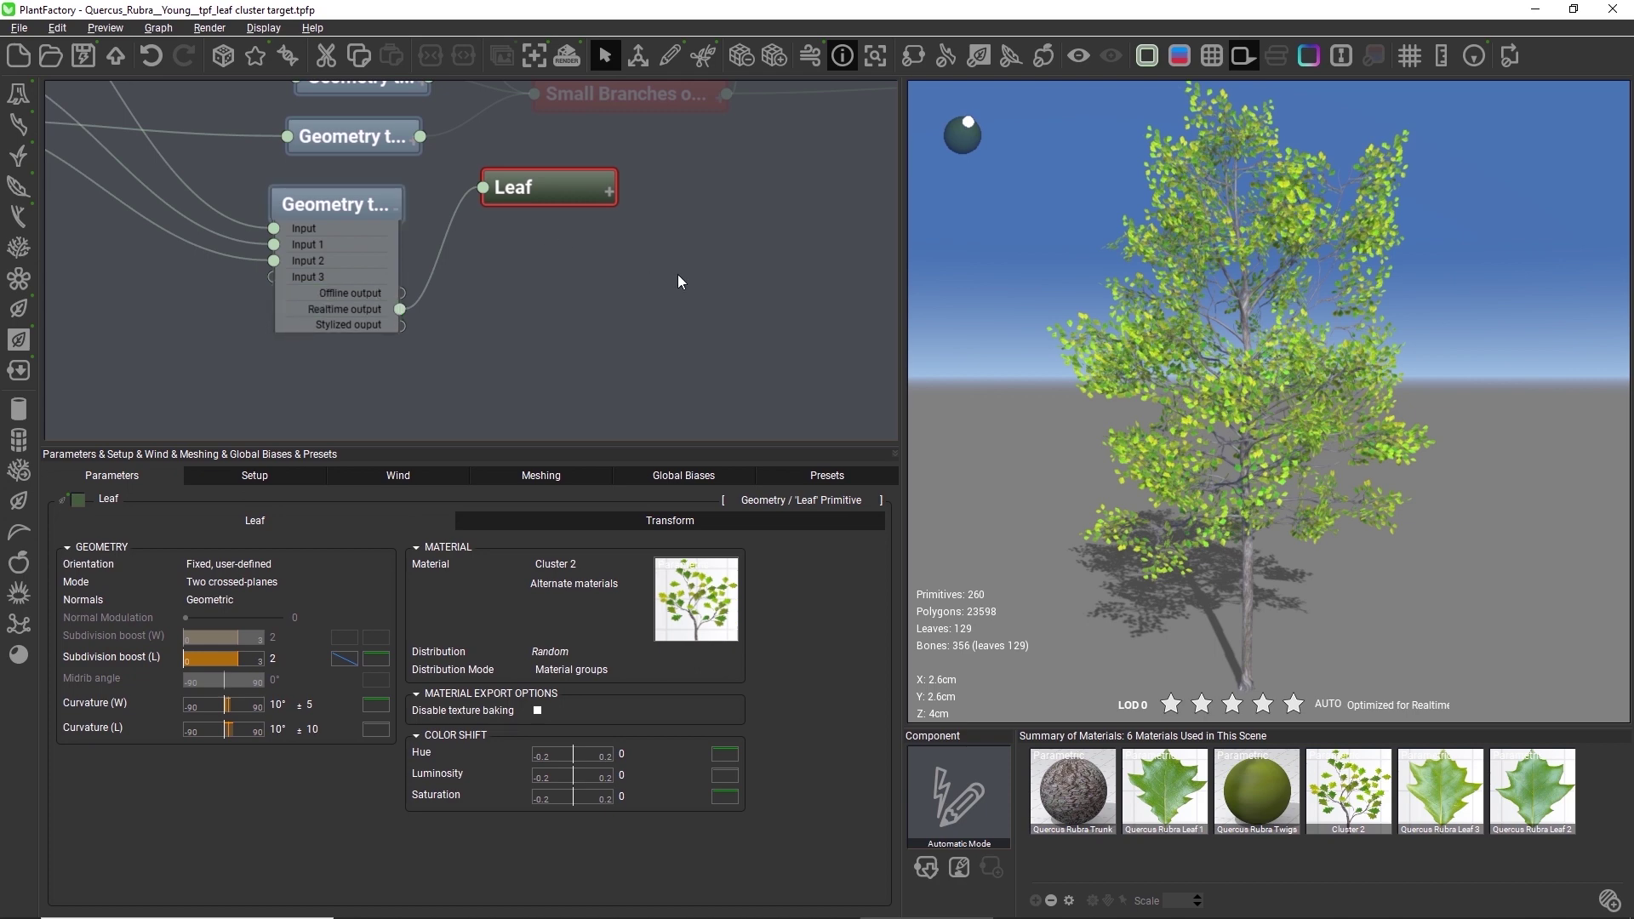
left_click_drag(690, 254, 699, 356)
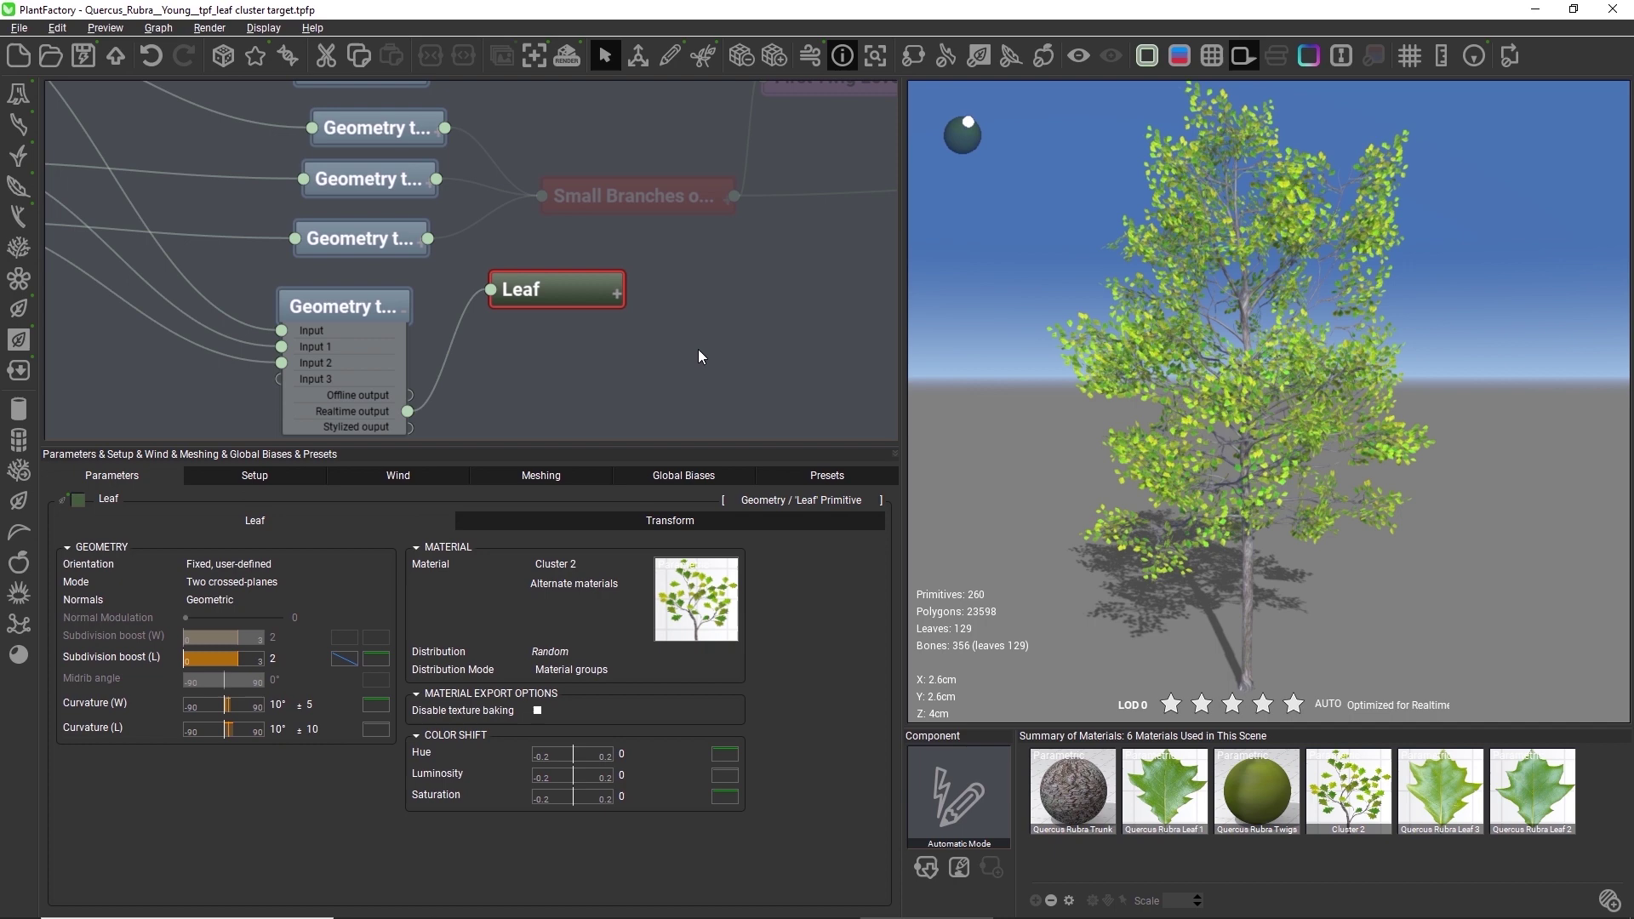
left_click(422, 247)
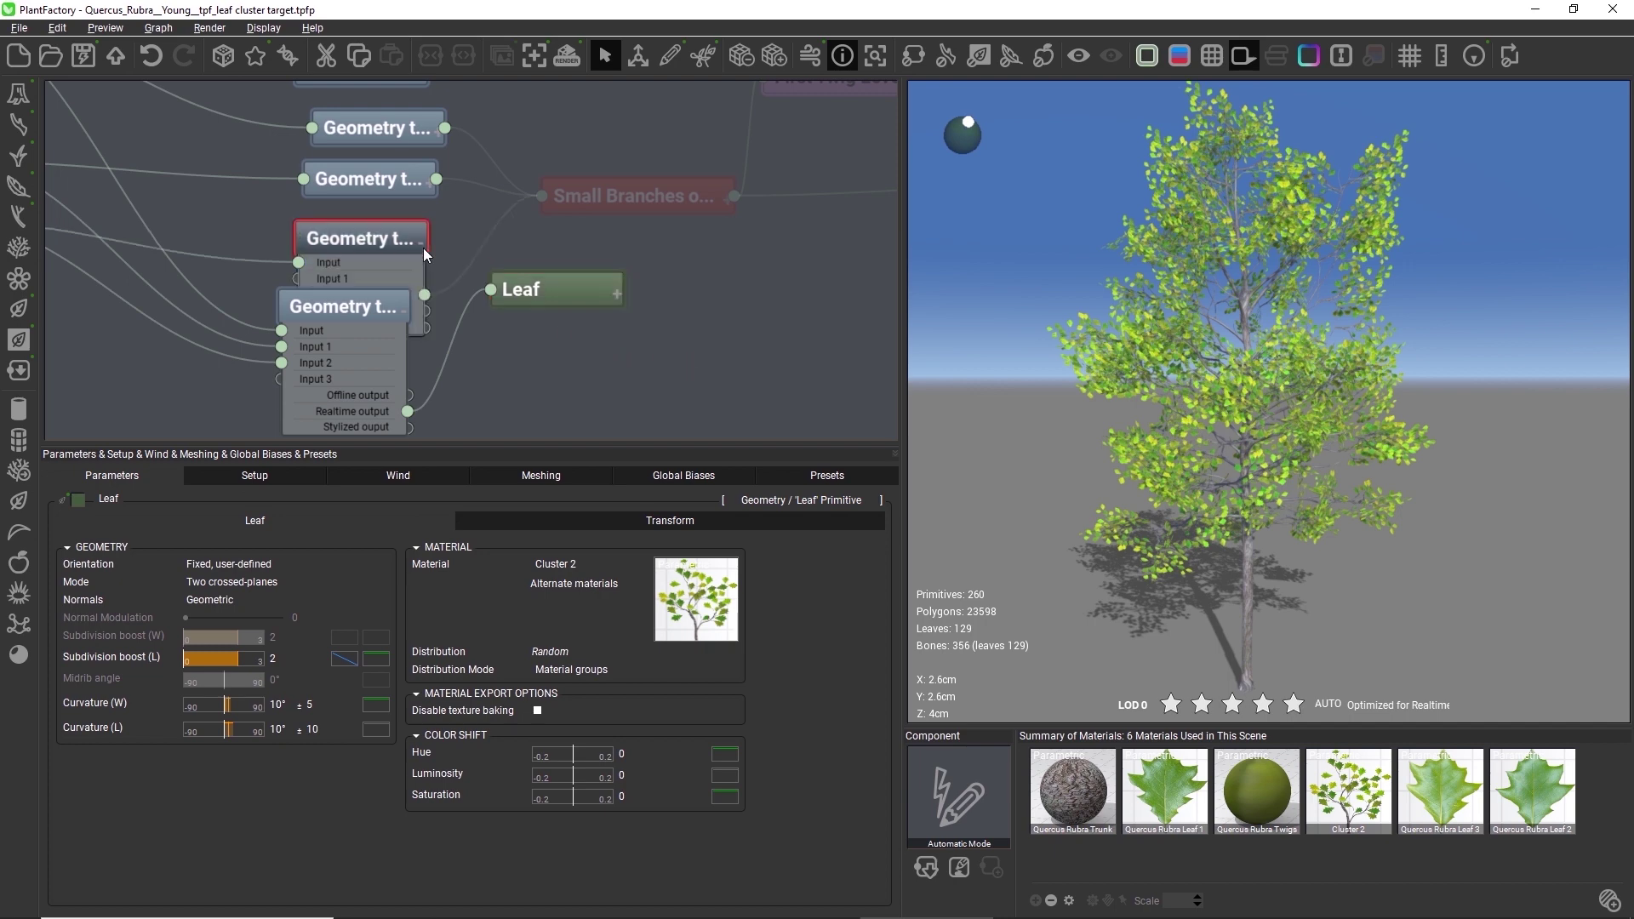
left_click(371, 378)
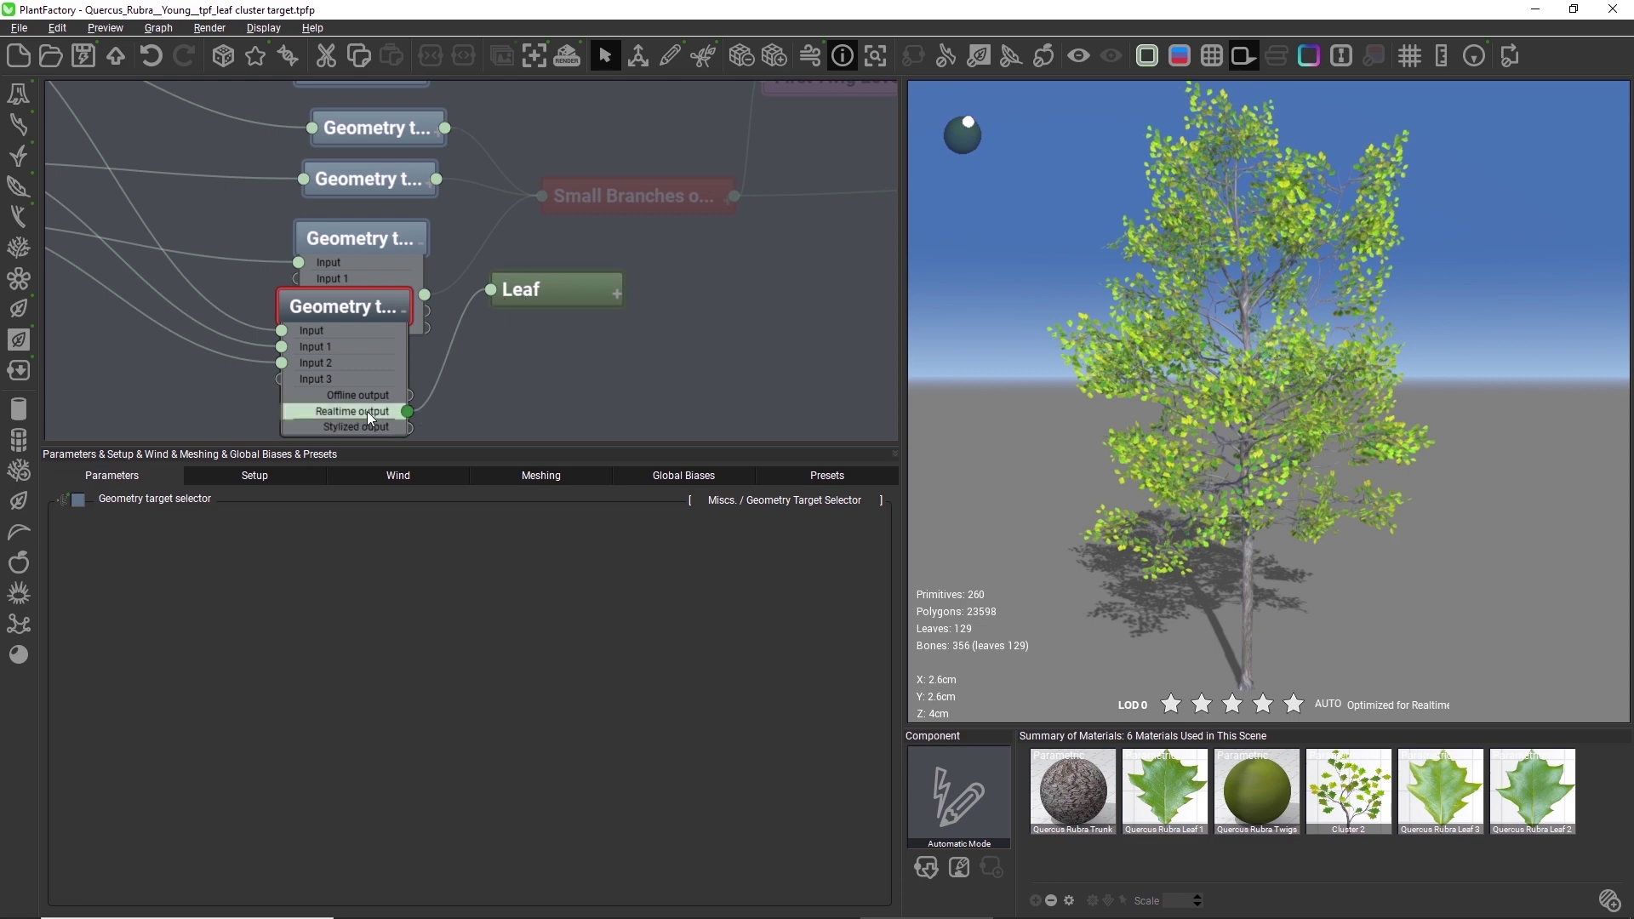
- Pan the node graph, select the dimmed branch nodes, then reselect the Geometry target node
scroll(647, 329, "down", 5)
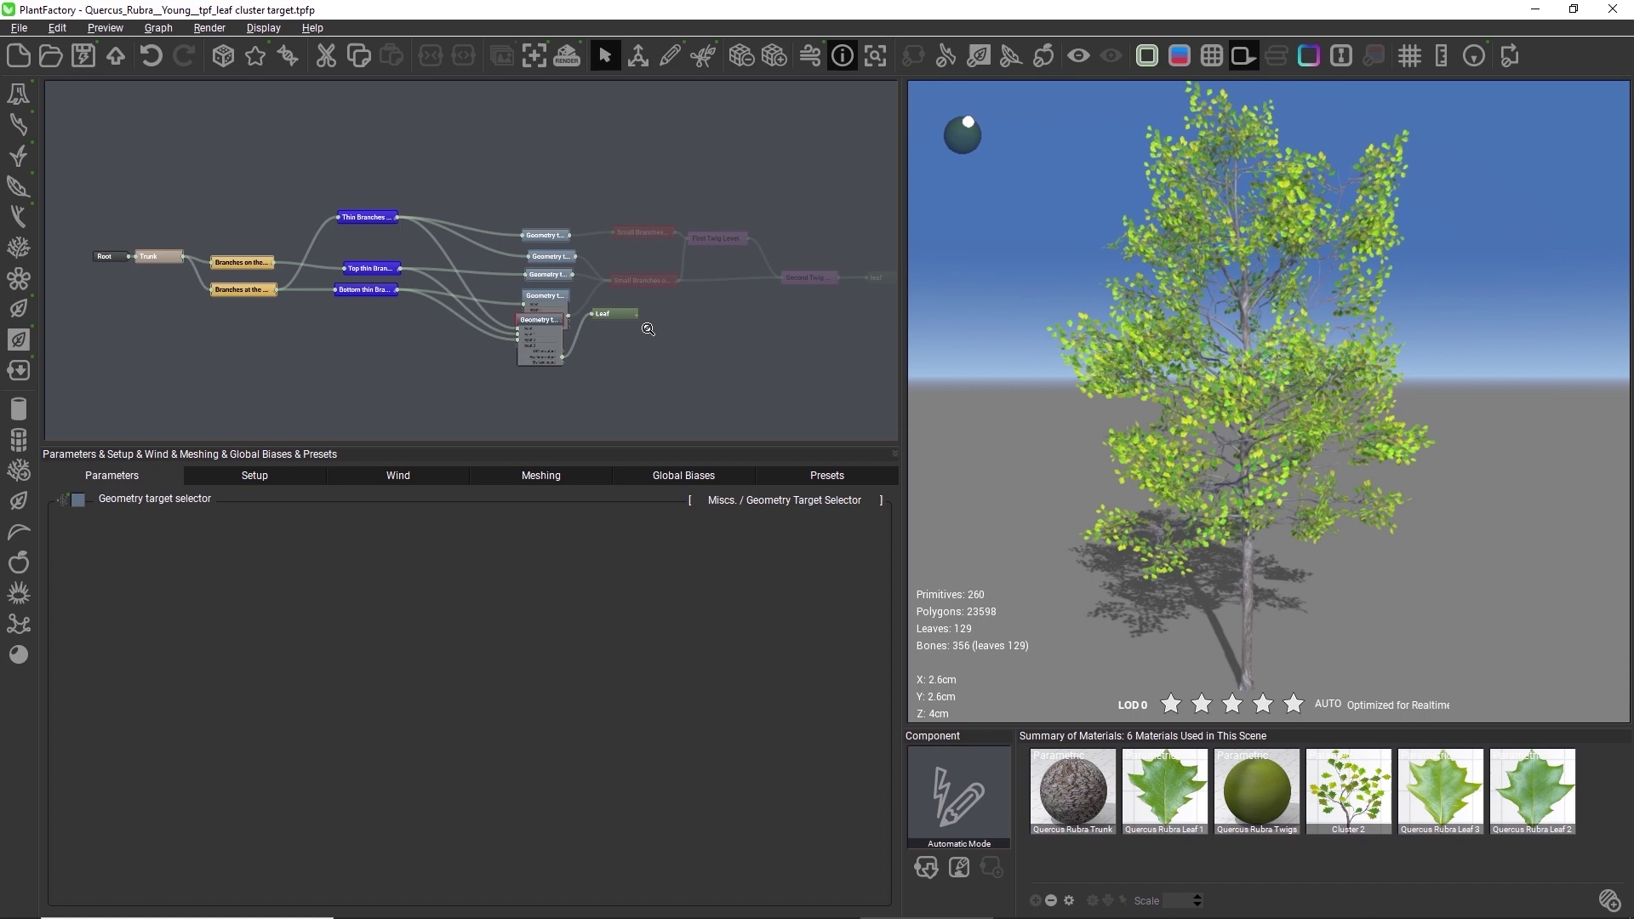
middle_click_drag(762, 308, 543, 297)
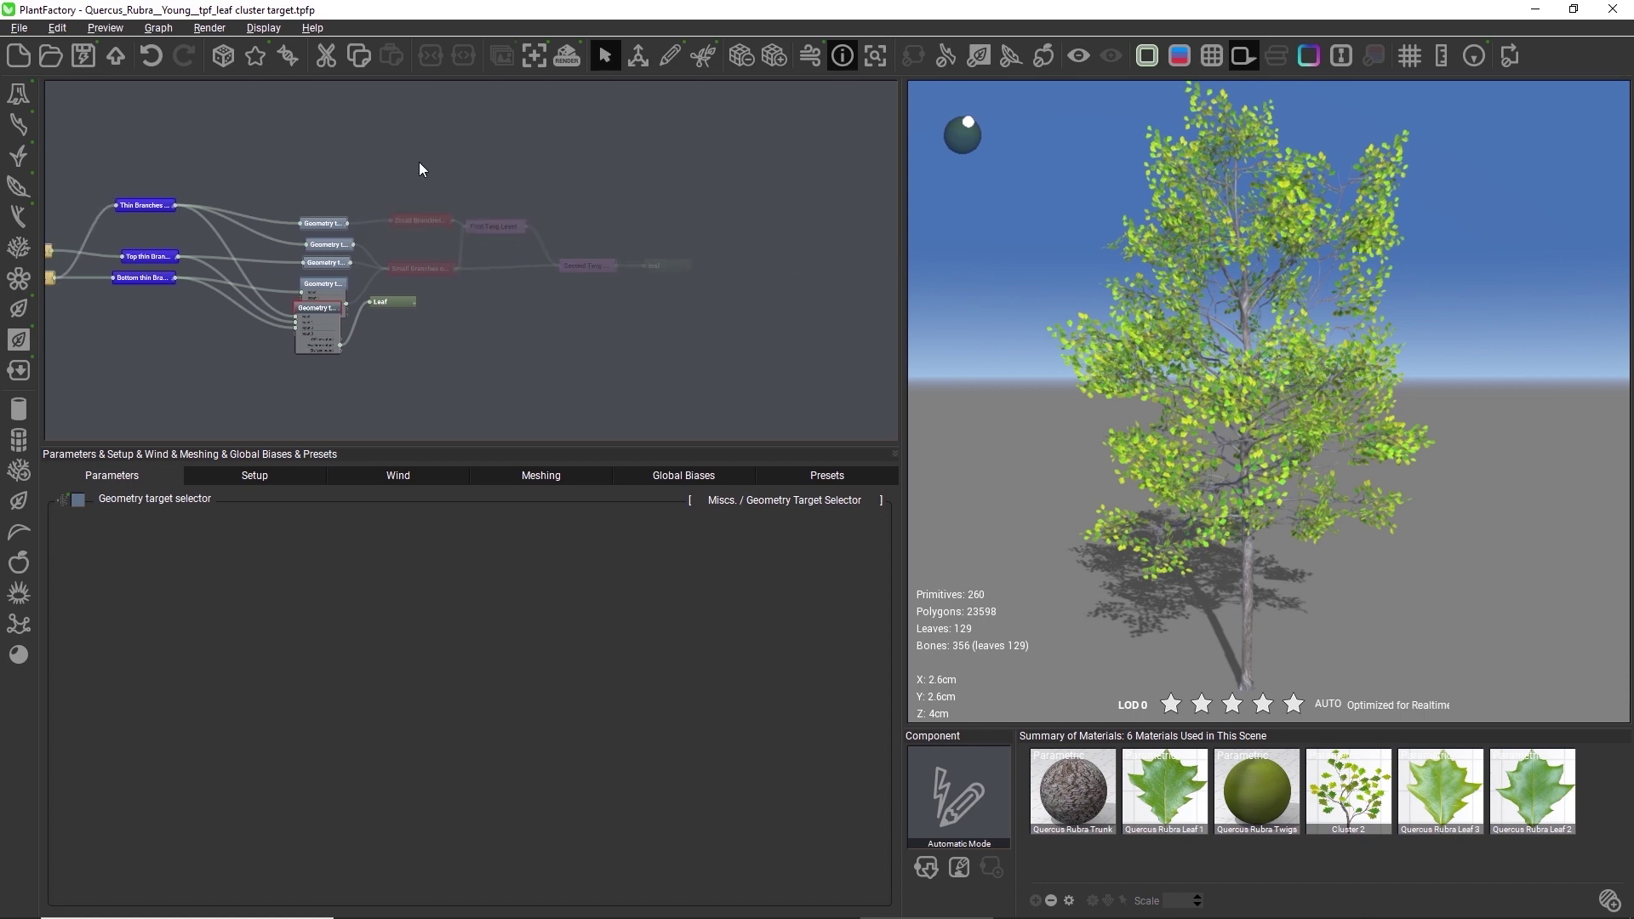
left_click_drag(408, 143, 656, 287)
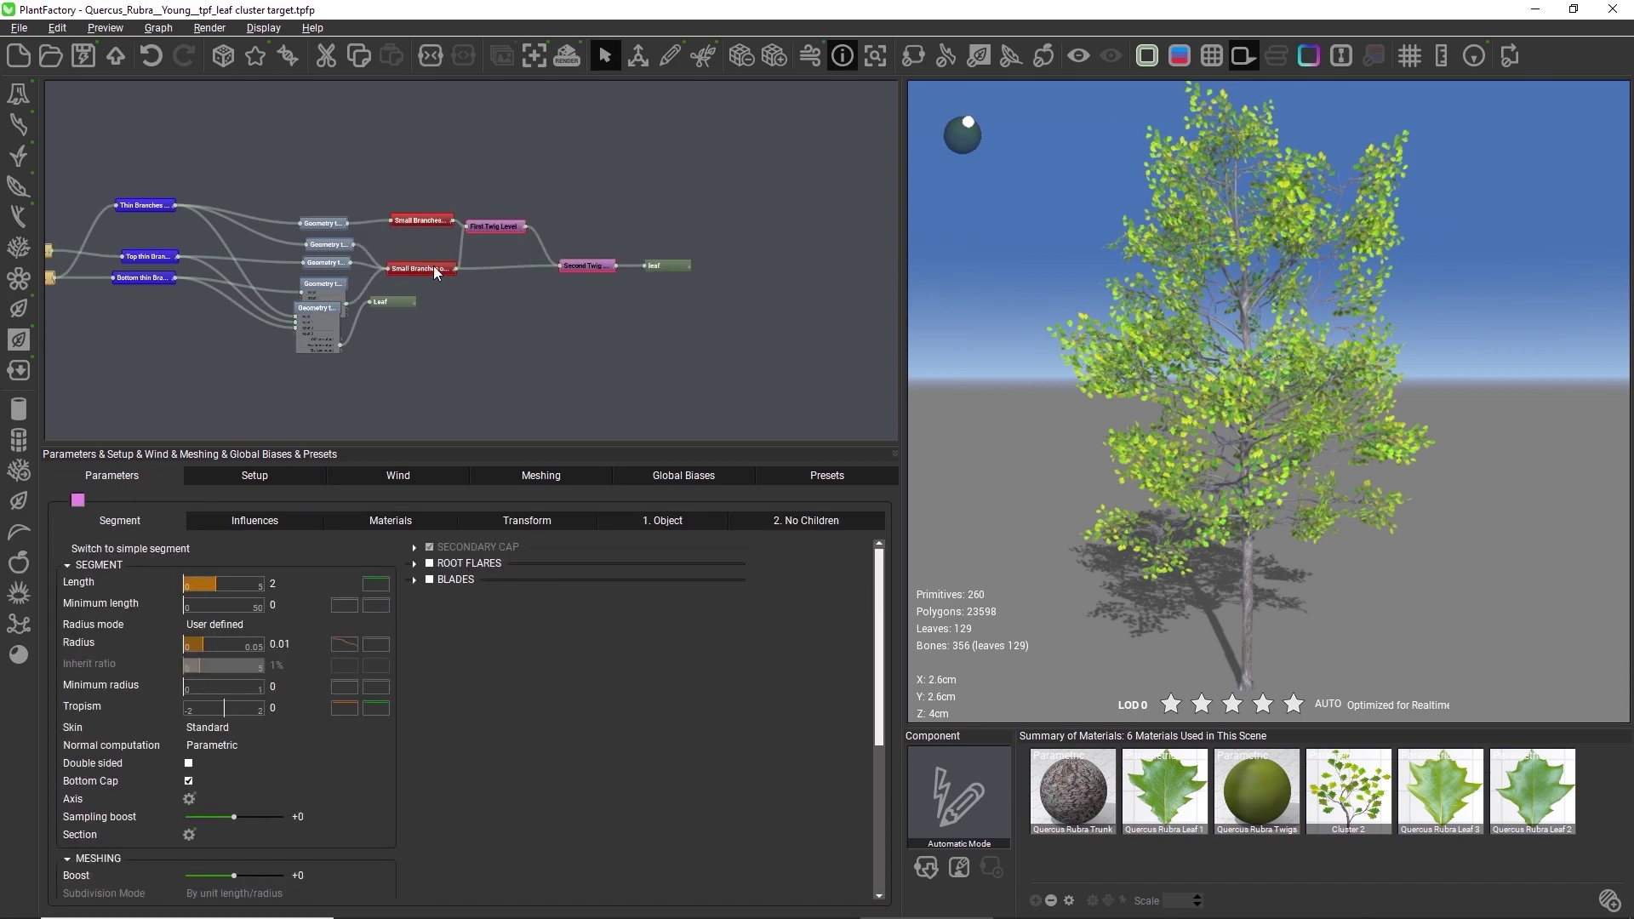
left_click(330, 285)
scroll(336, 289, "up", 5)
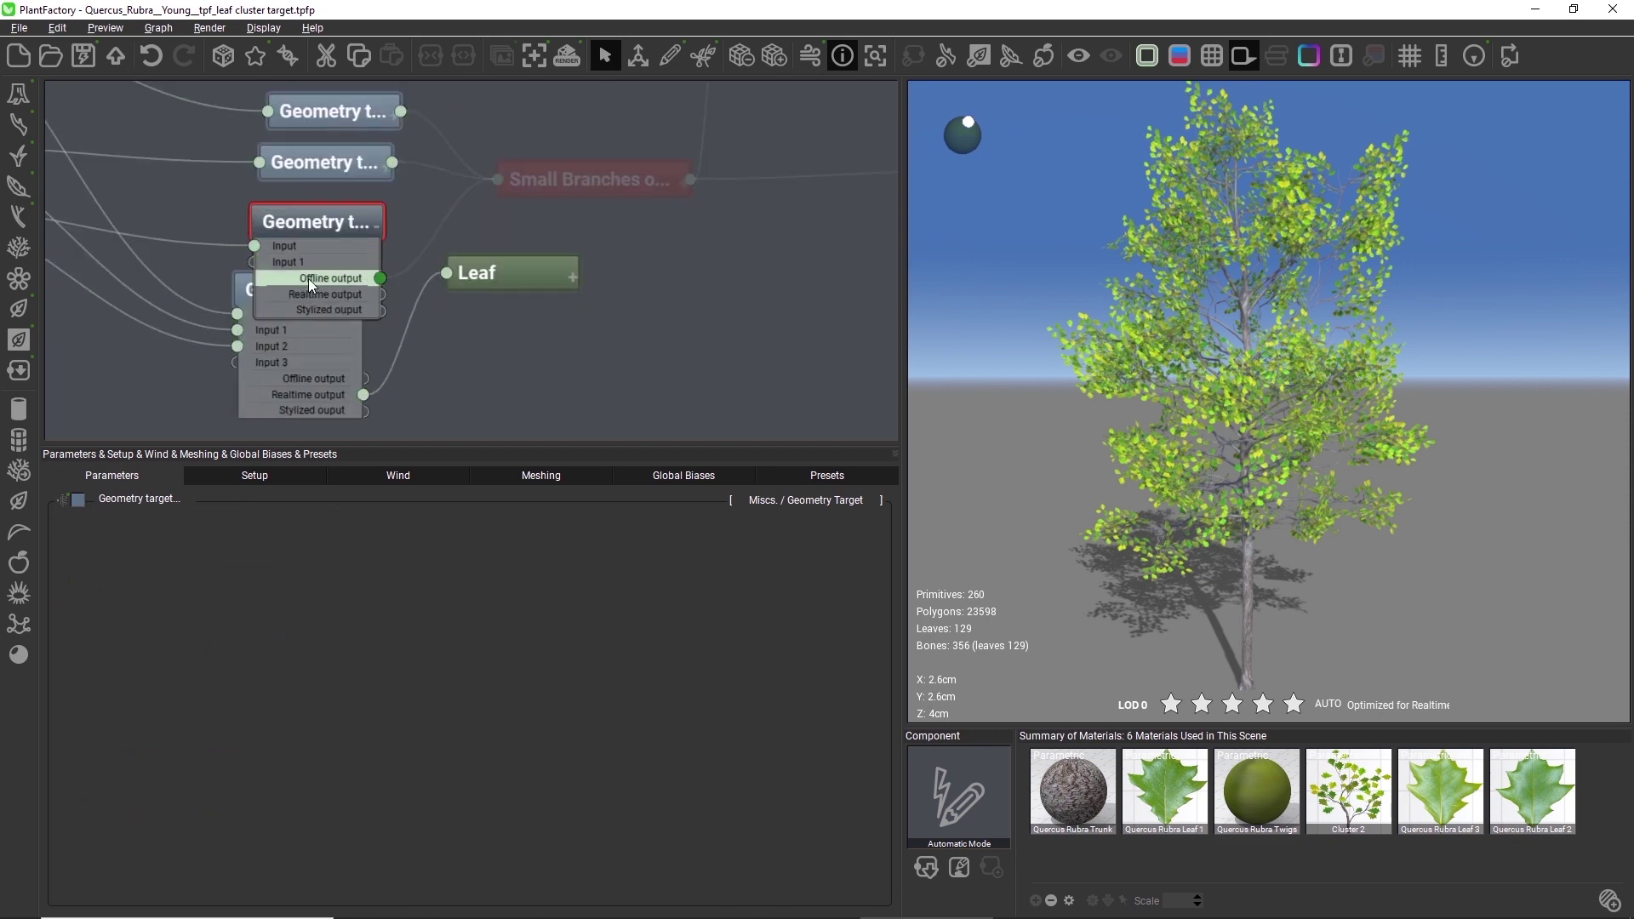
- Compare Offline and Realtime geometry targets in Meshing, leaving Realtime at 23598 polygons
left_click(536, 473)
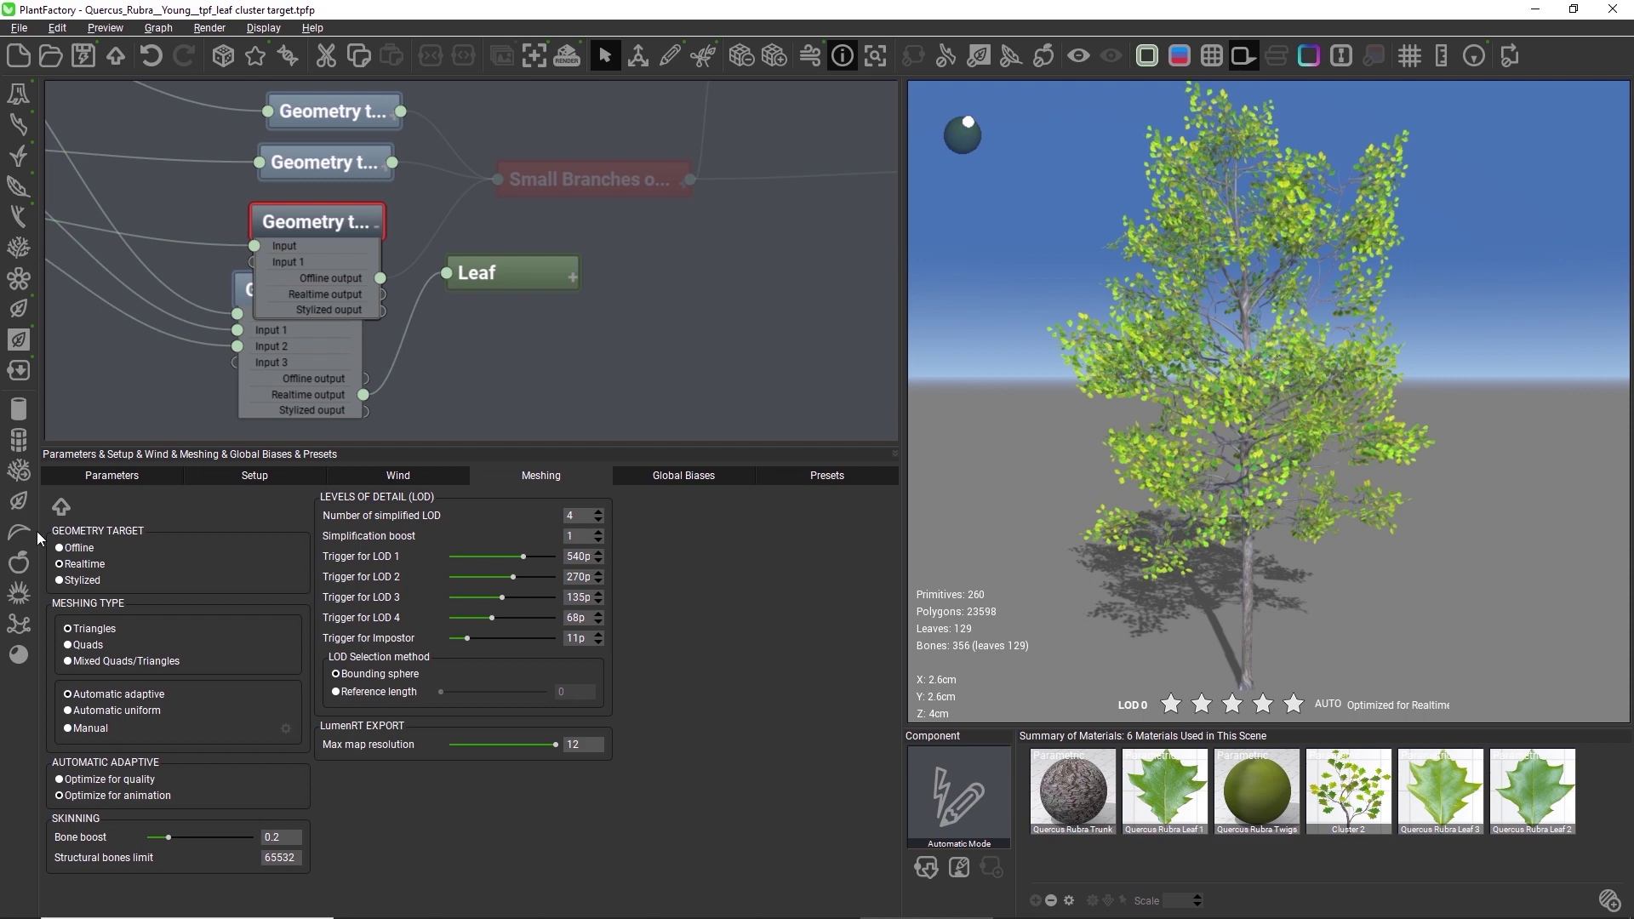
left_click(63, 549)
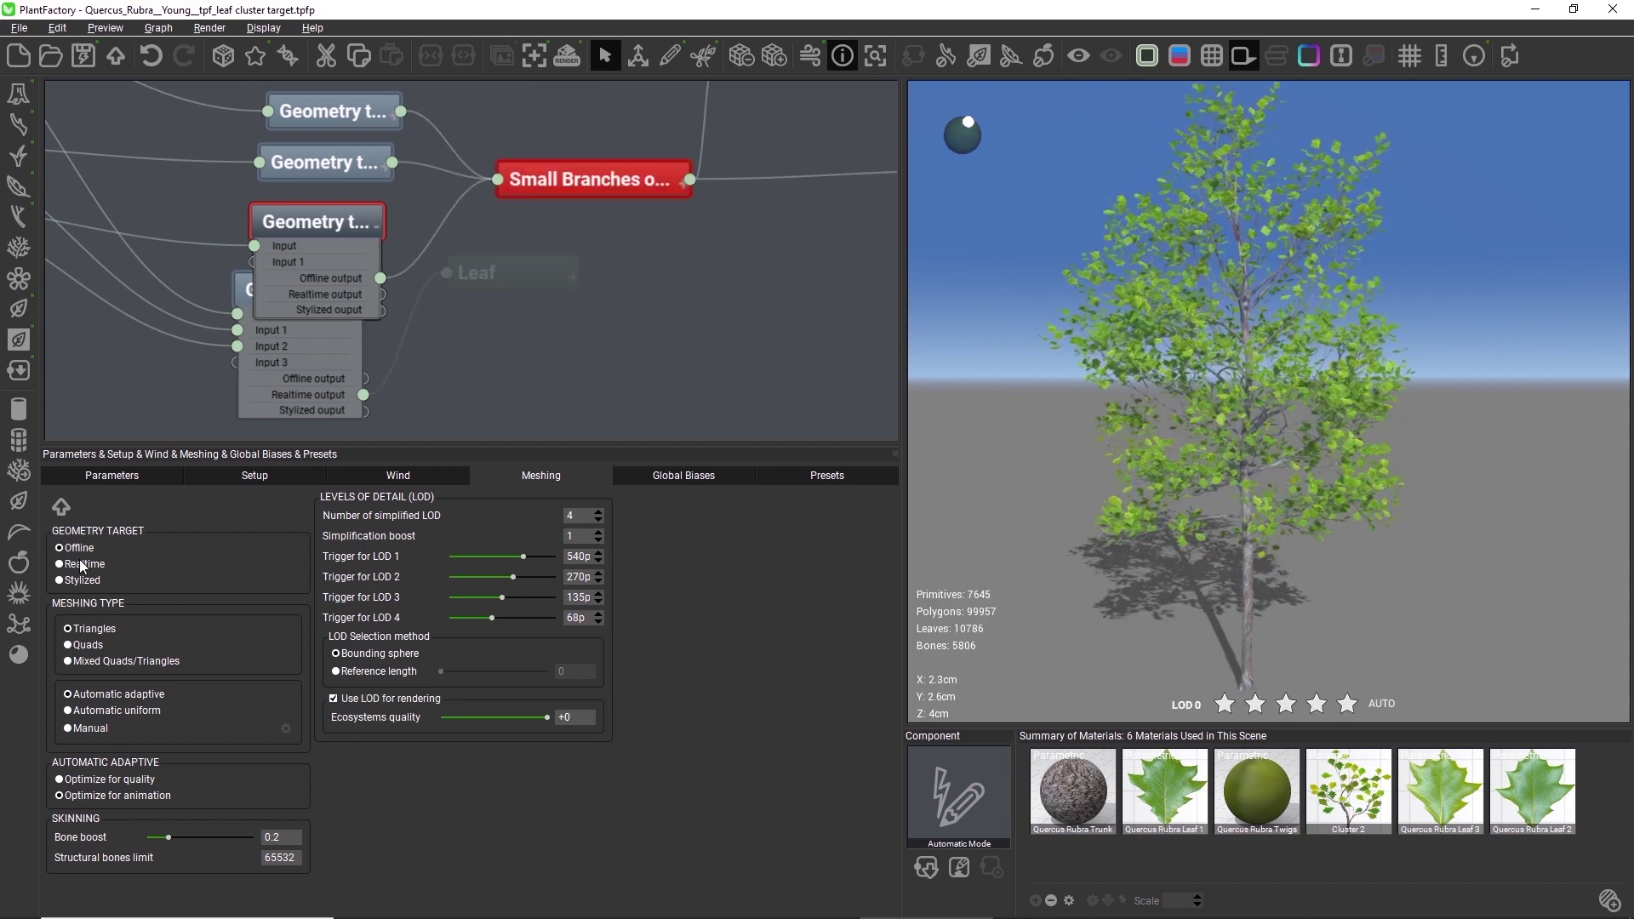
left_click(79, 565)
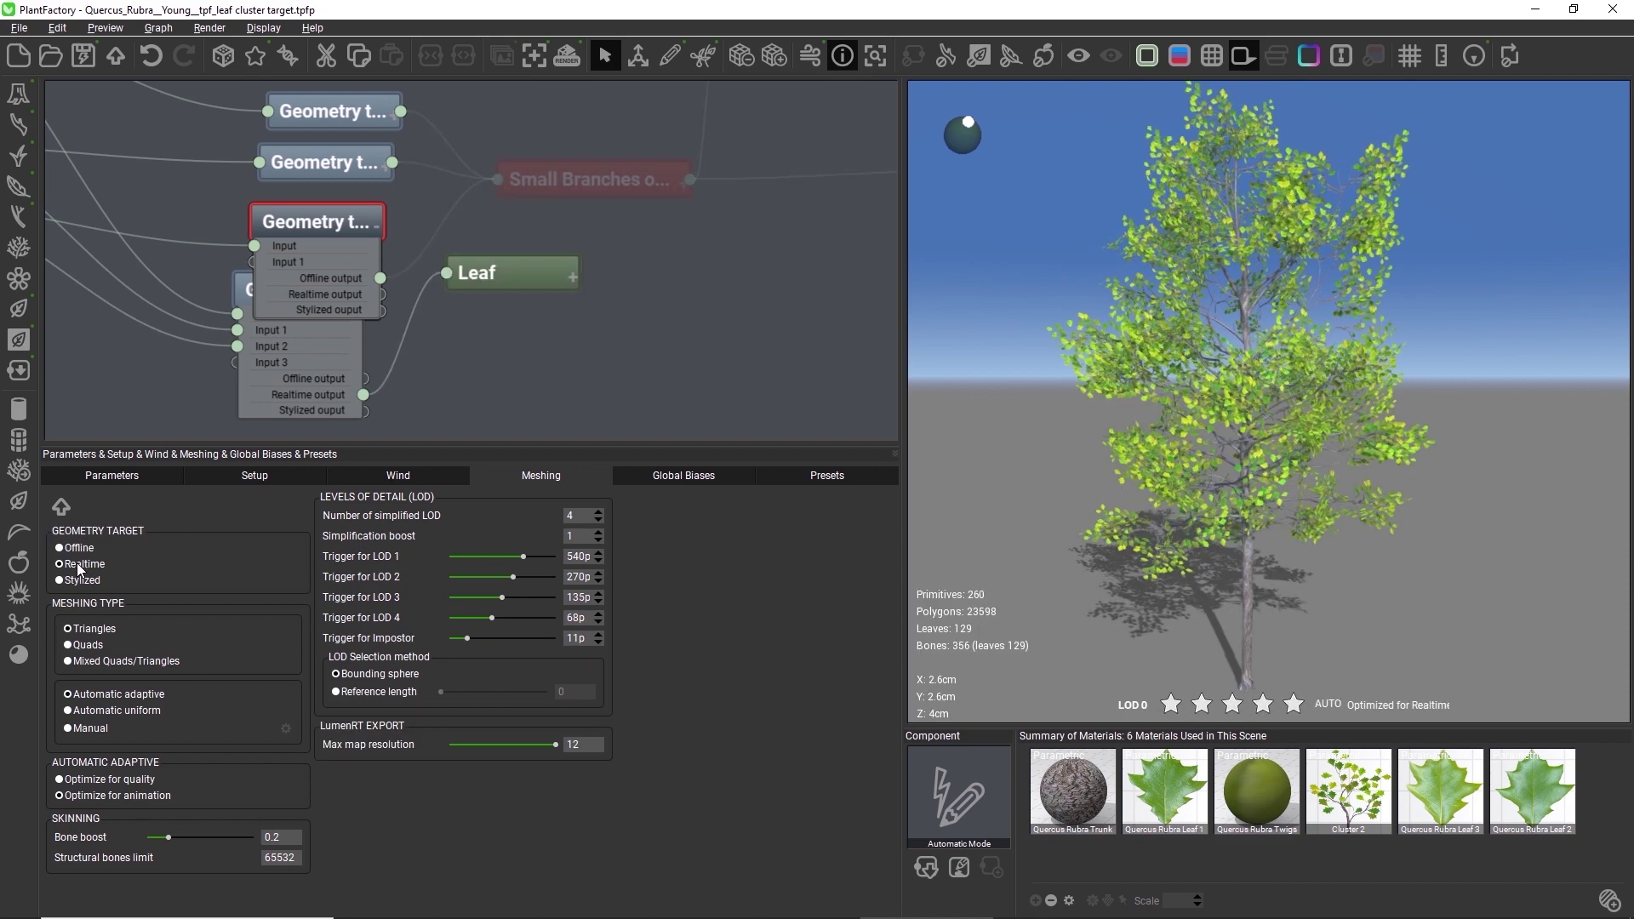
left_click(71, 548)
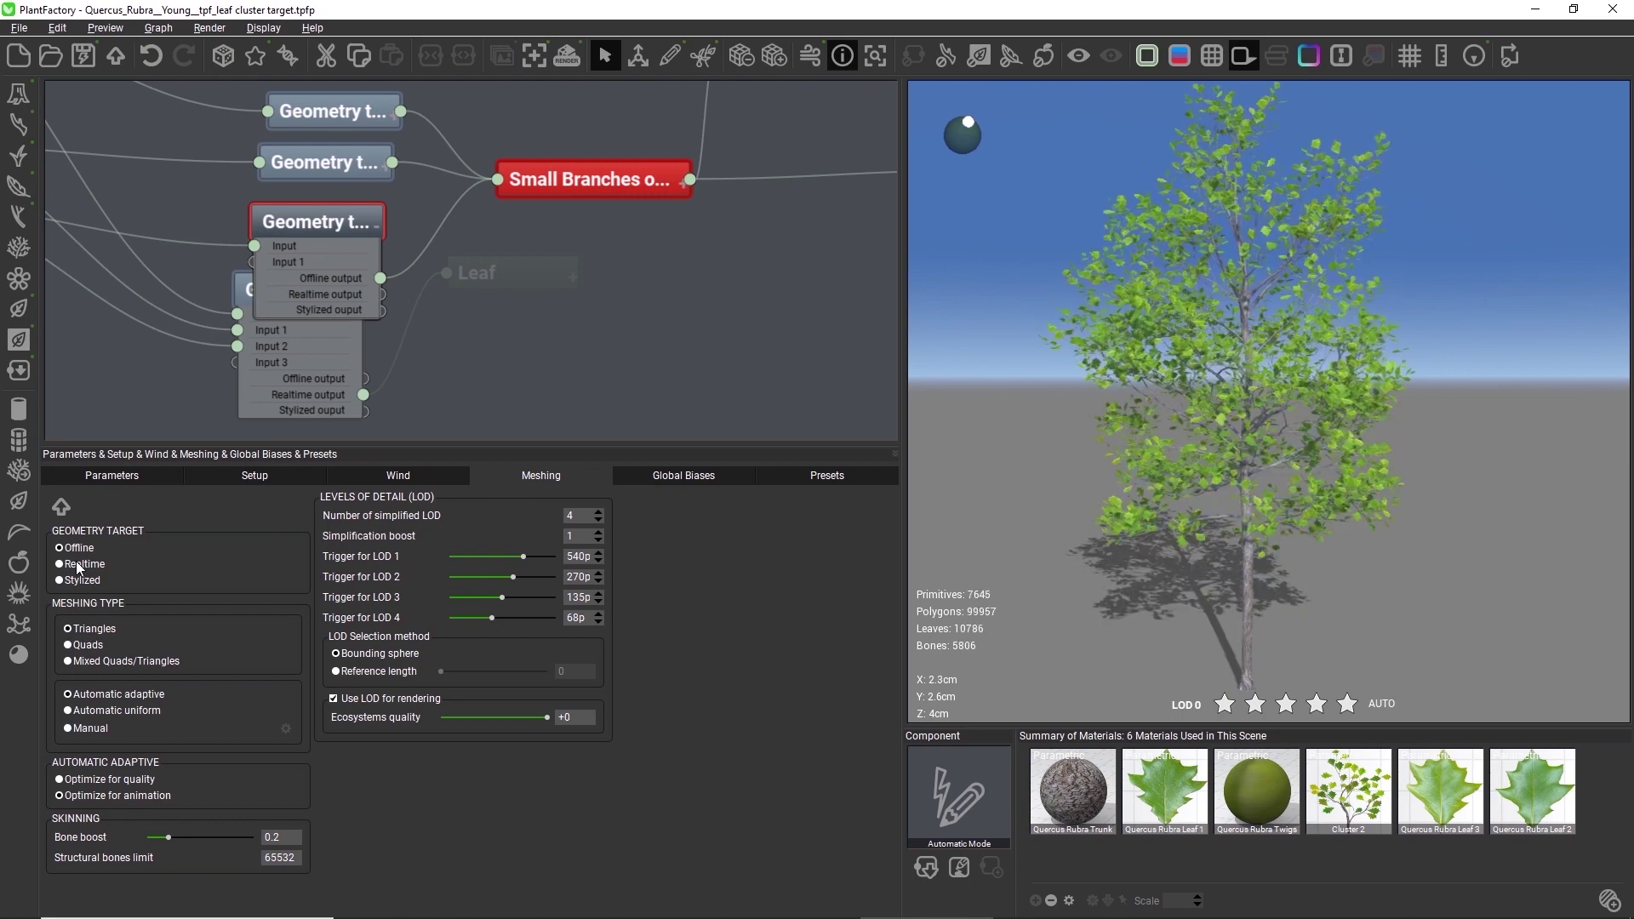
left_click(77, 565)
- Preview the tree swaying in wind and zoom the viewport
left_click(820, 51)
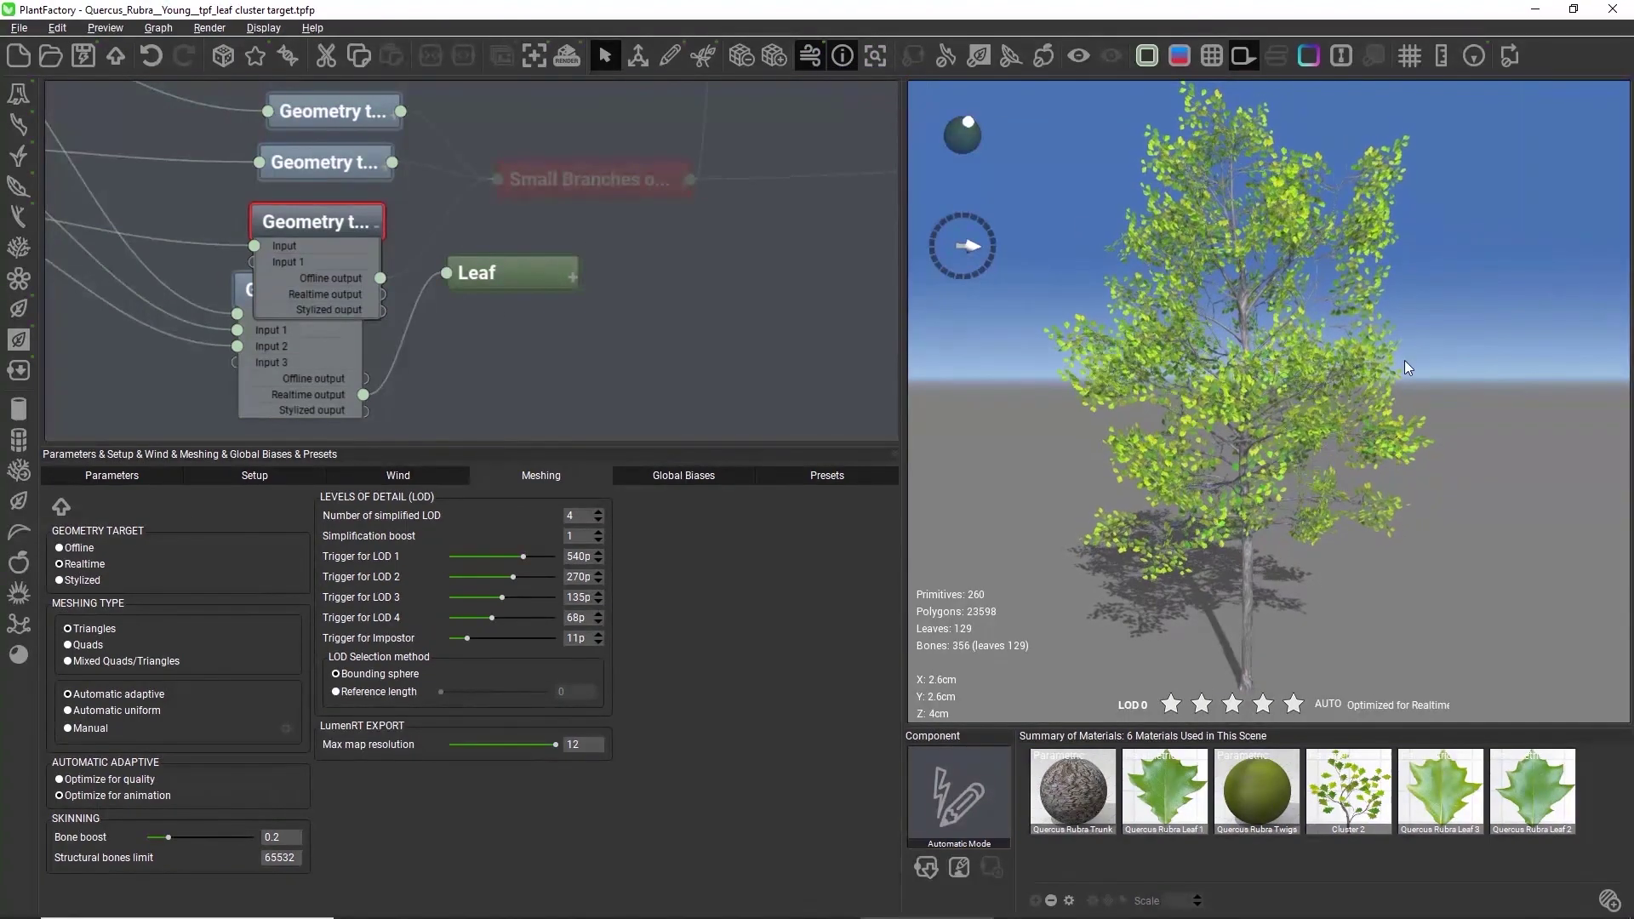
scroll(1387, 311, "up", 4)
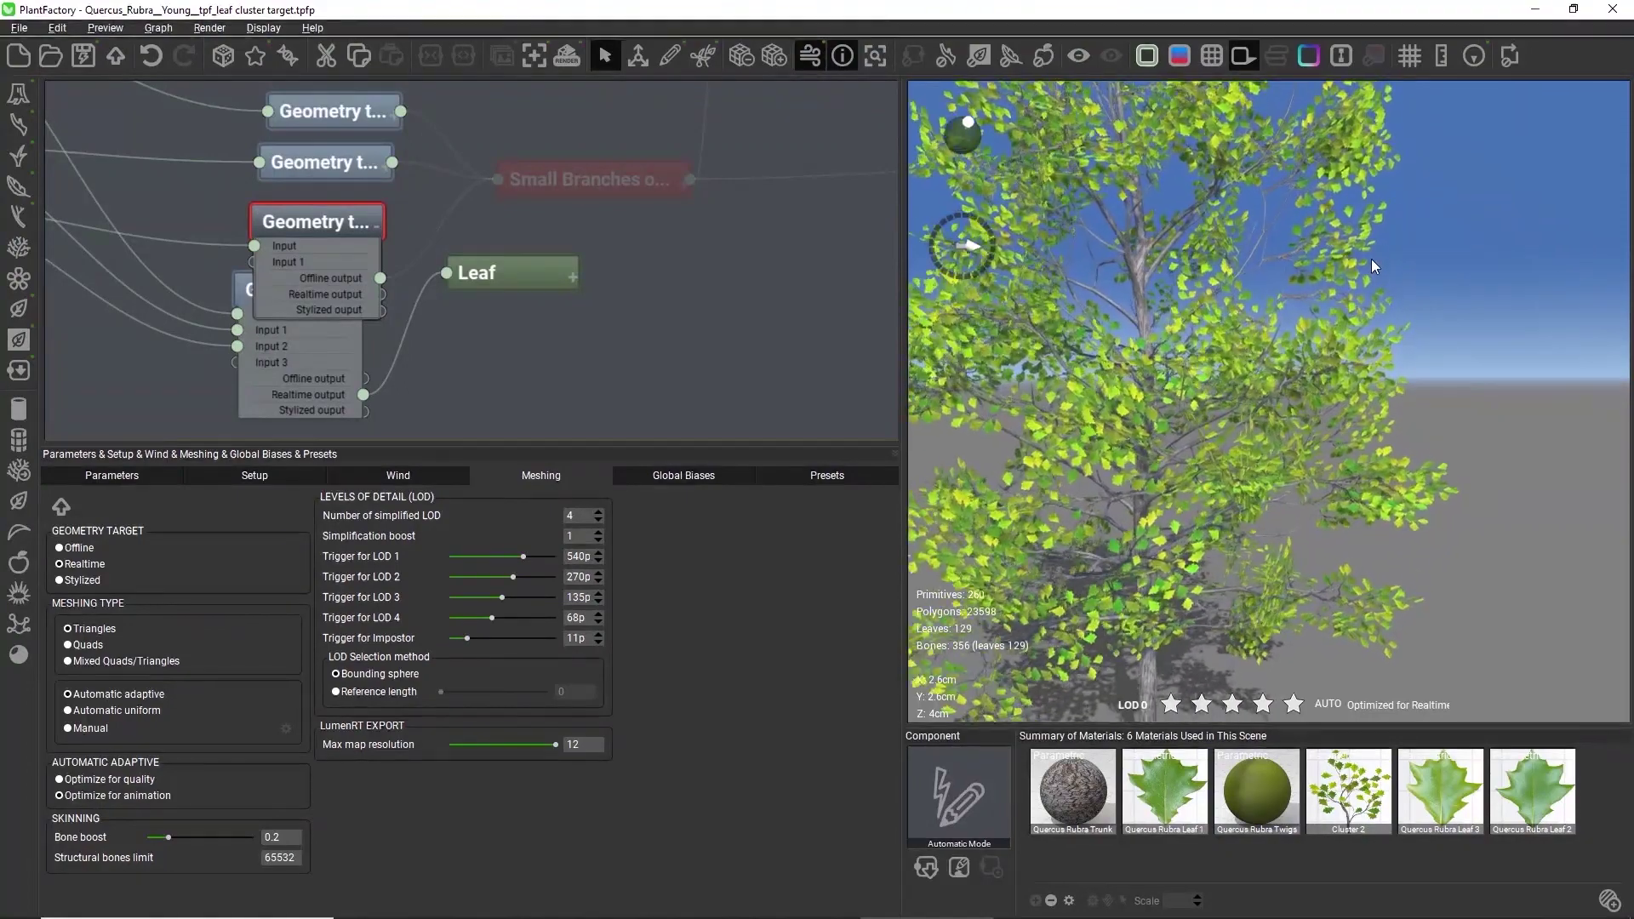
scroll(1371, 259, "down", 1)
scroll(1387, 321, "down", 3)
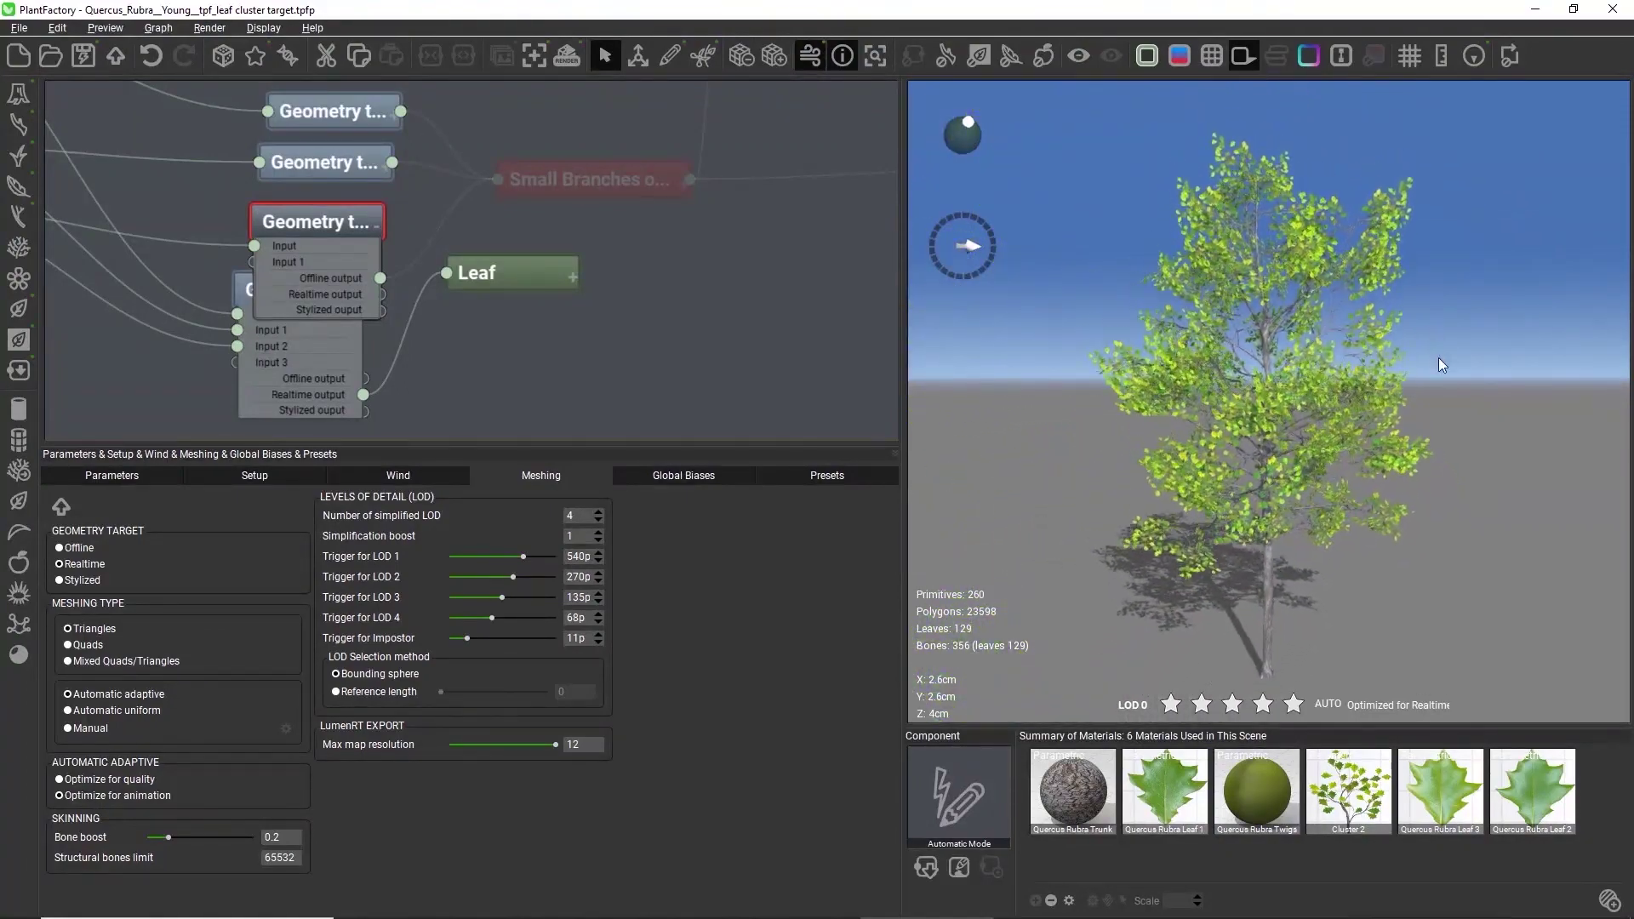